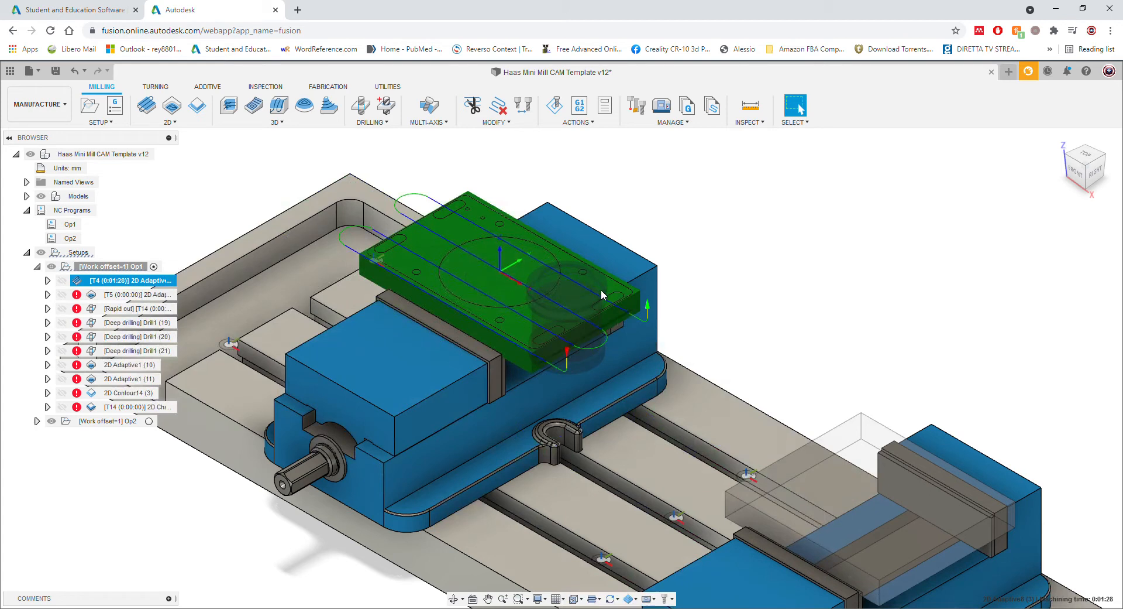
# Simulate the T4 facing operation in Op1 and review its position, operation info and machining statistics.
pyautogui.click(555, 109)
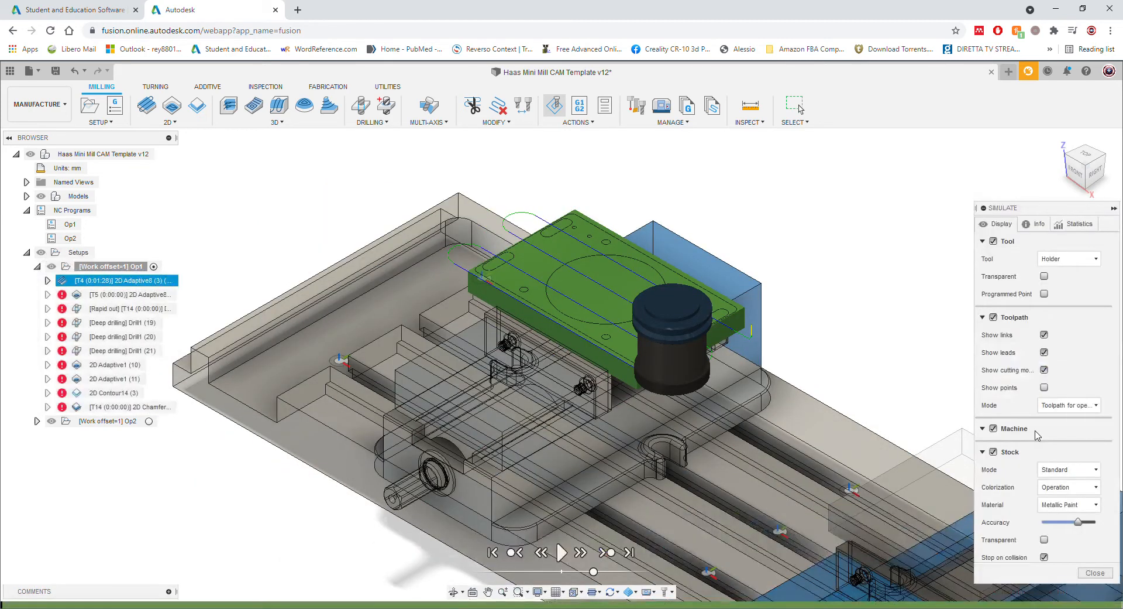
pyautogui.click(1031, 224)
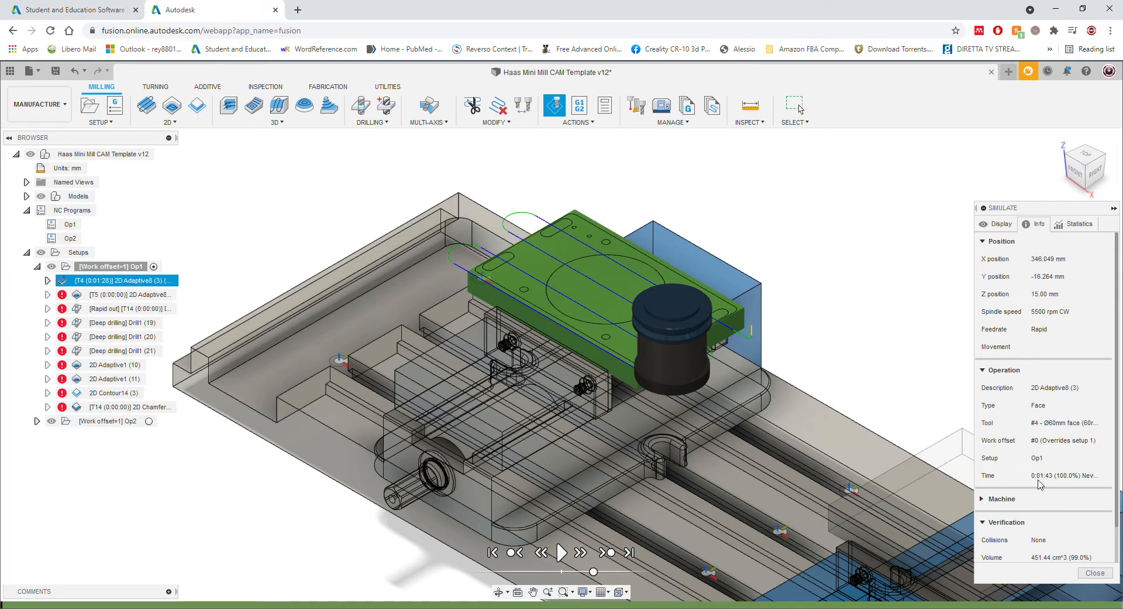
pyautogui.click(1072, 226)
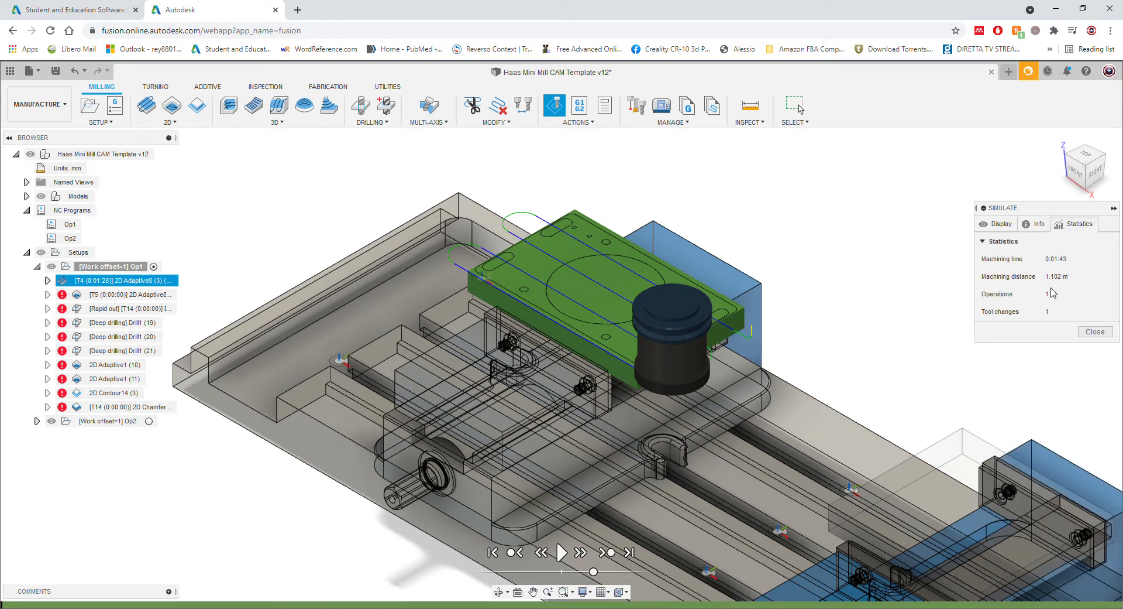
pyautogui.click(1002, 226)
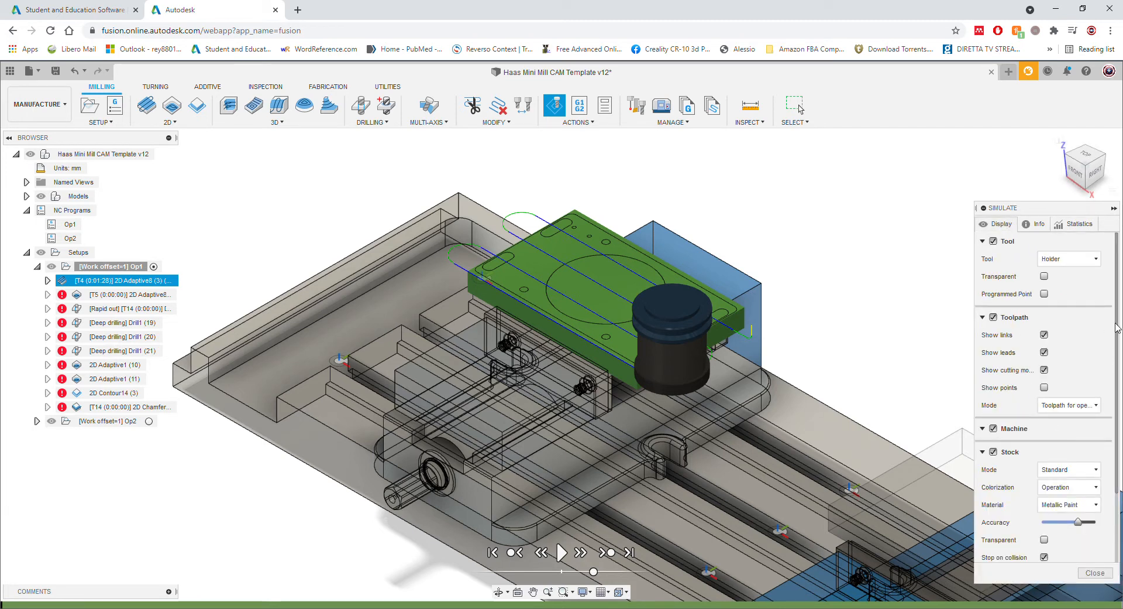
# Set the simulation's tool display to Shaft and review the available toolpath modes, keeping Toolpath for operation.
pyautogui.click(1079, 261)
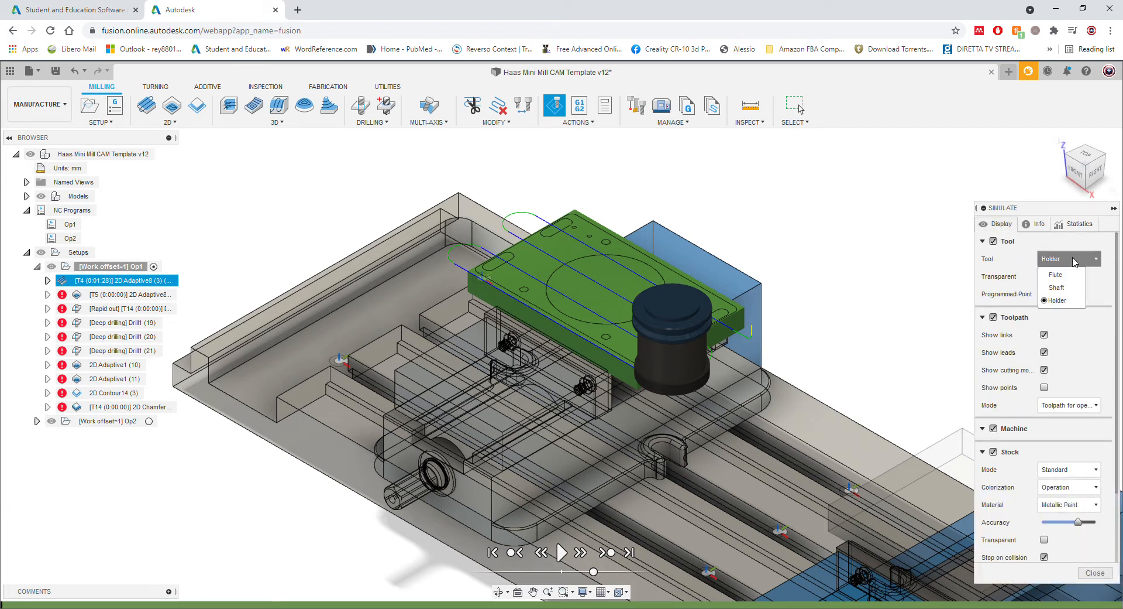
pyautogui.click(1059, 287)
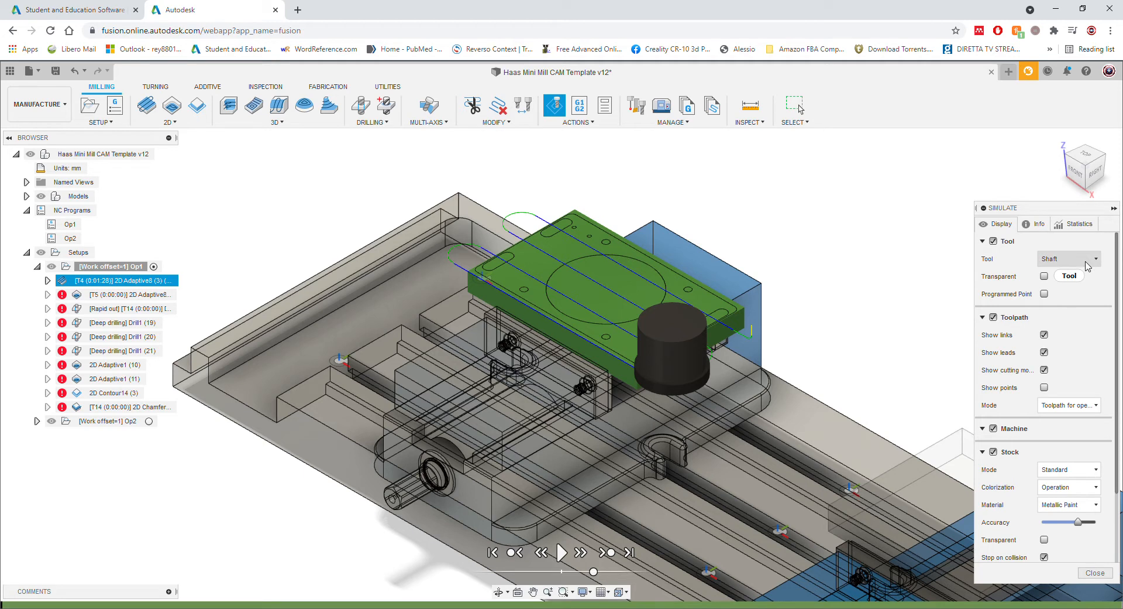
pyautogui.moveTo(1118, 321); pyautogui.dragTo(1118, 375)
pyautogui.click(1077, 343)
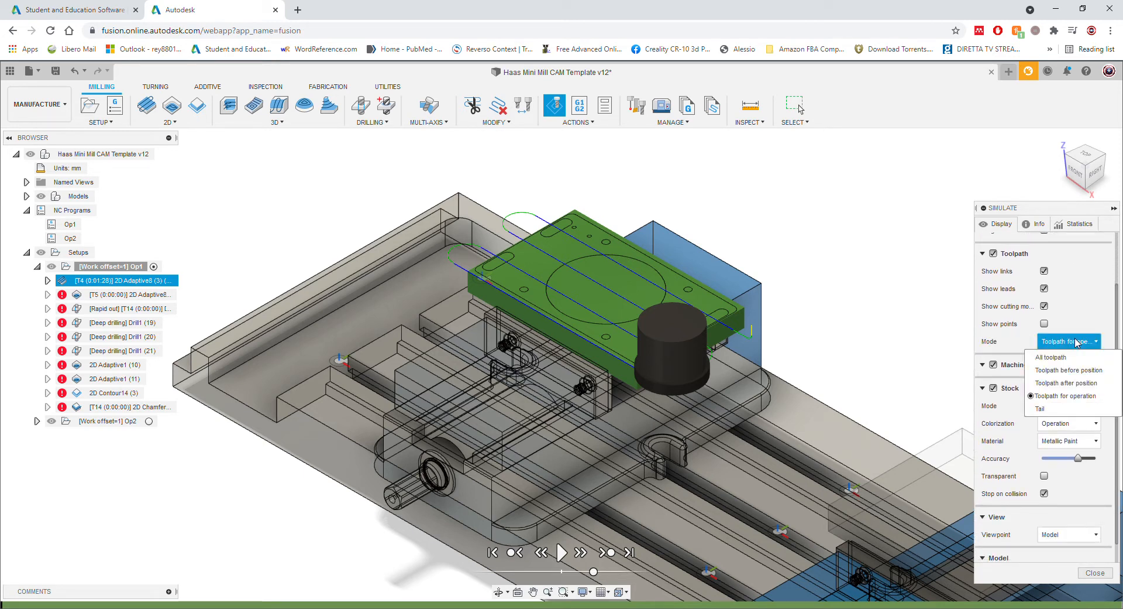
pyautogui.click(1077, 343)
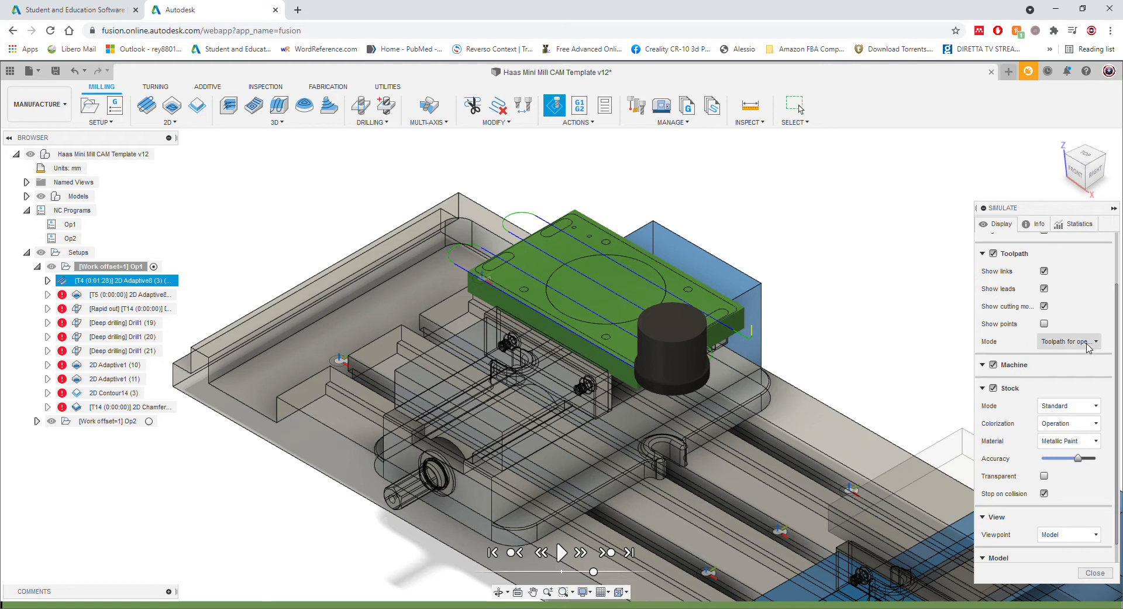
pyautogui.click(1090, 345)
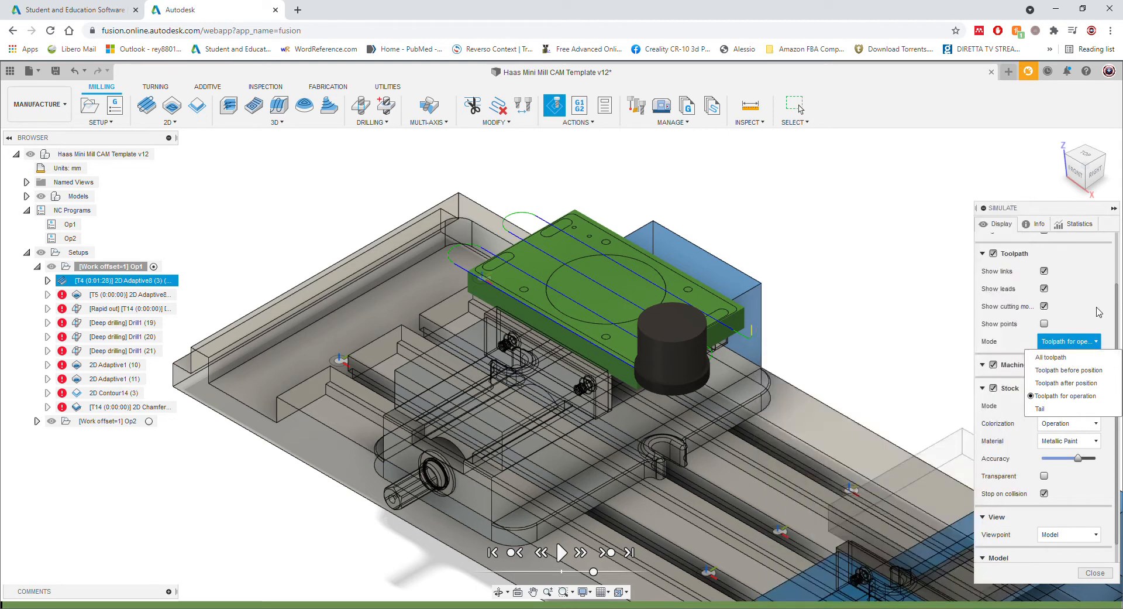
pyautogui.click(1120, 342)
pyautogui.moveTo(1122, 342); pyautogui.dragTo(1122, 372)
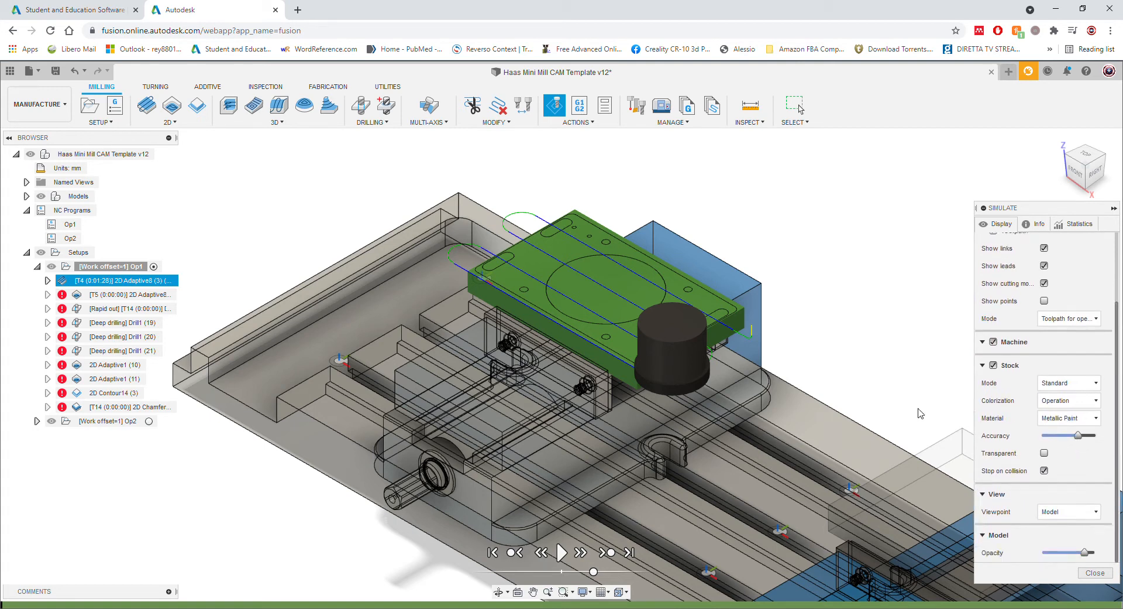
# Lower the simulated stock's accuracy and preview stock transparency, leaving it off with the viewpoint set to Model.
pyautogui.scroll(1, 921, 413)
pyautogui.scroll(-1, 1067, 461)
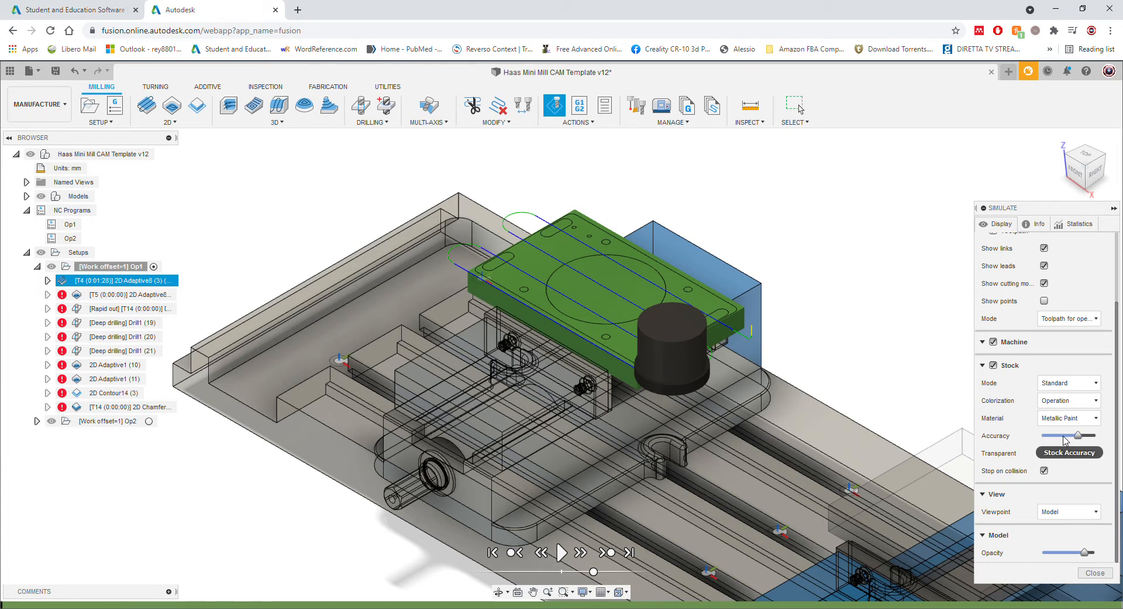
pyautogui.moveTo(1079, 437); pyautogui.dragTo(1060, 435)
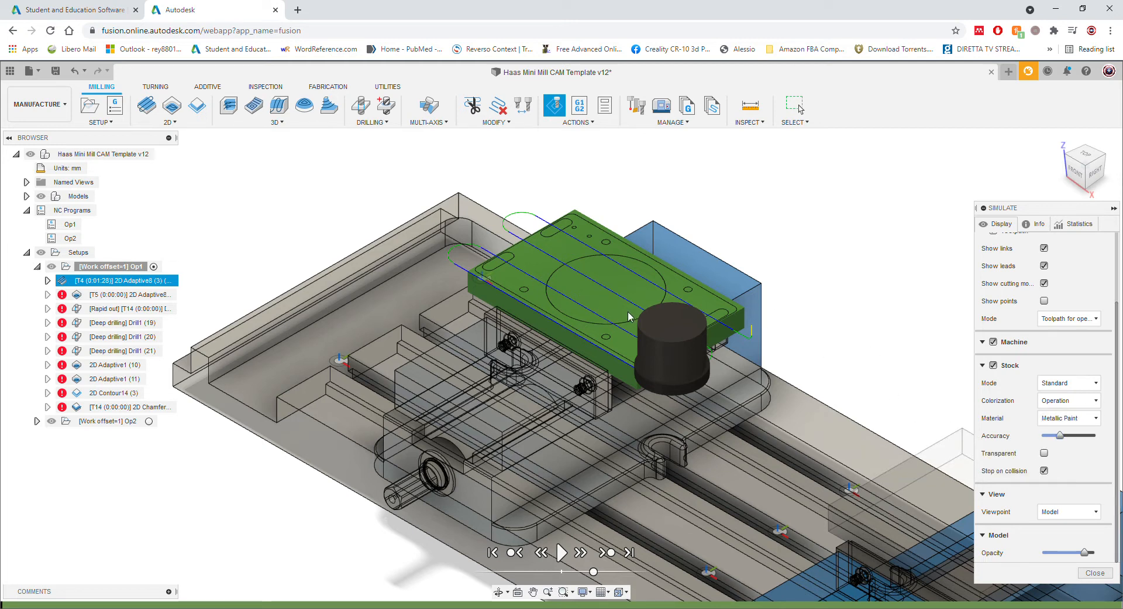
pyautogui.click(1045, 454)
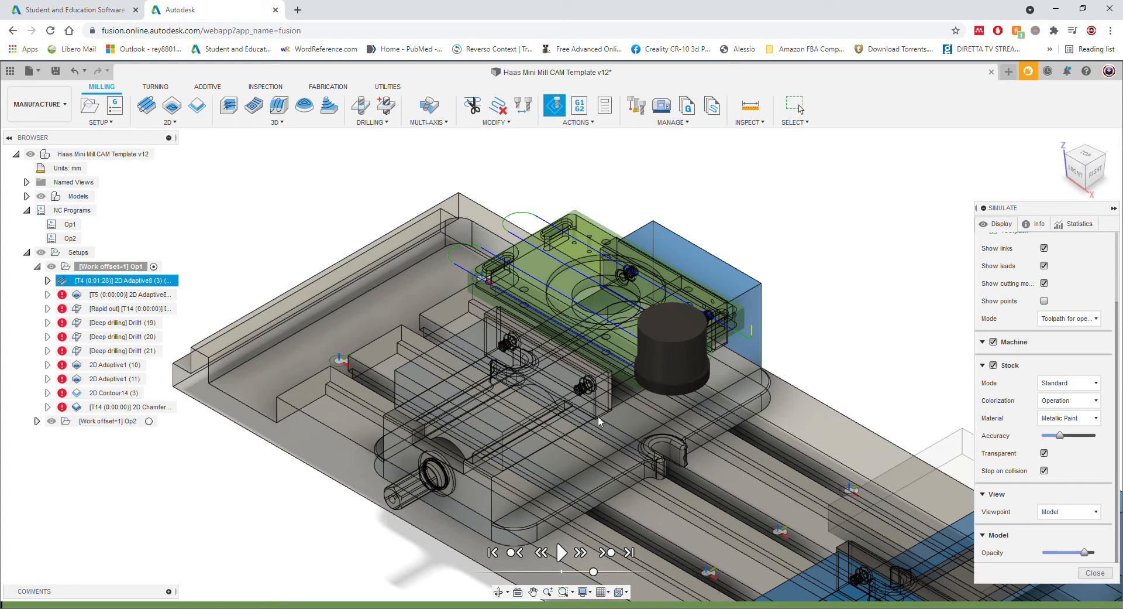
pyautogui.click(1045, 453)
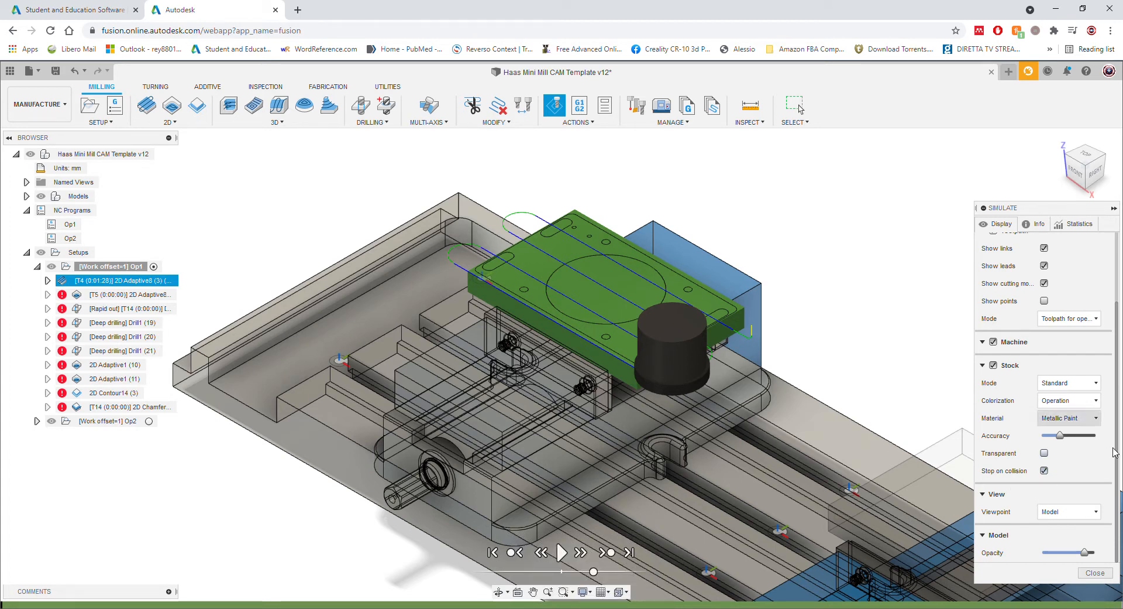
pyautogui.click(1069, 513)
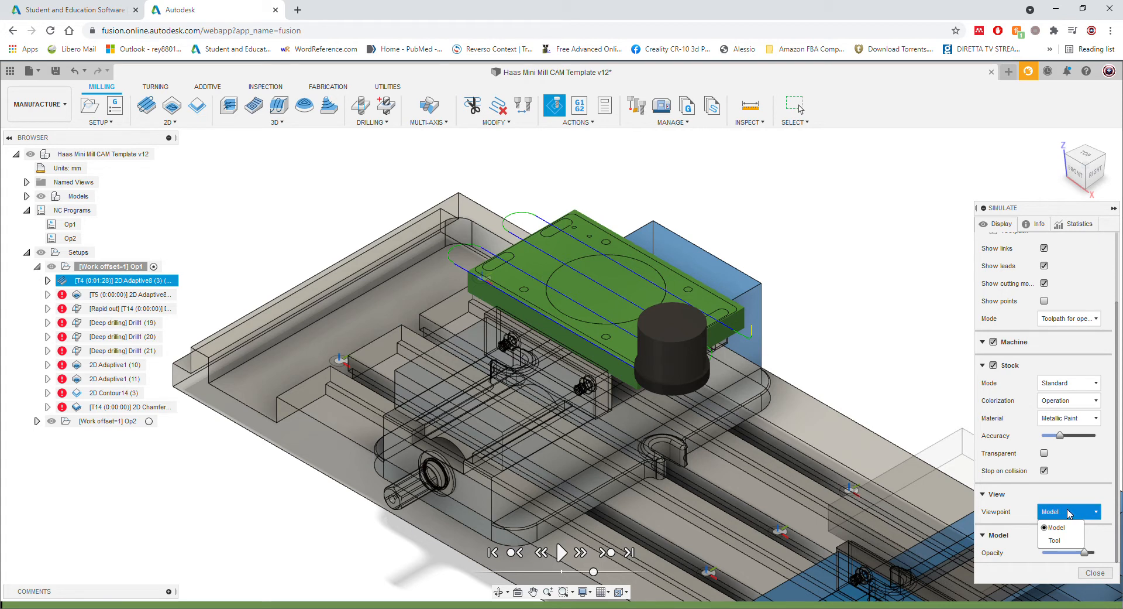
pyautogui.click(1066, 527)
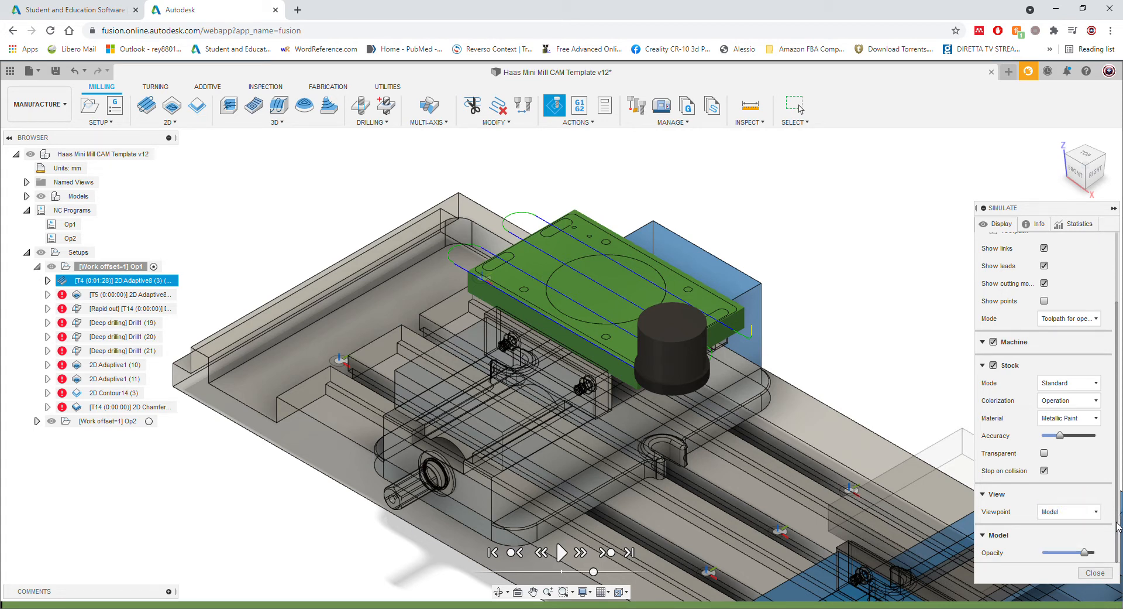
# Play and pause the facing simulation, inspect the cut at a point along the timeline, and close the simulation.
pyautogui.click(561, 552)
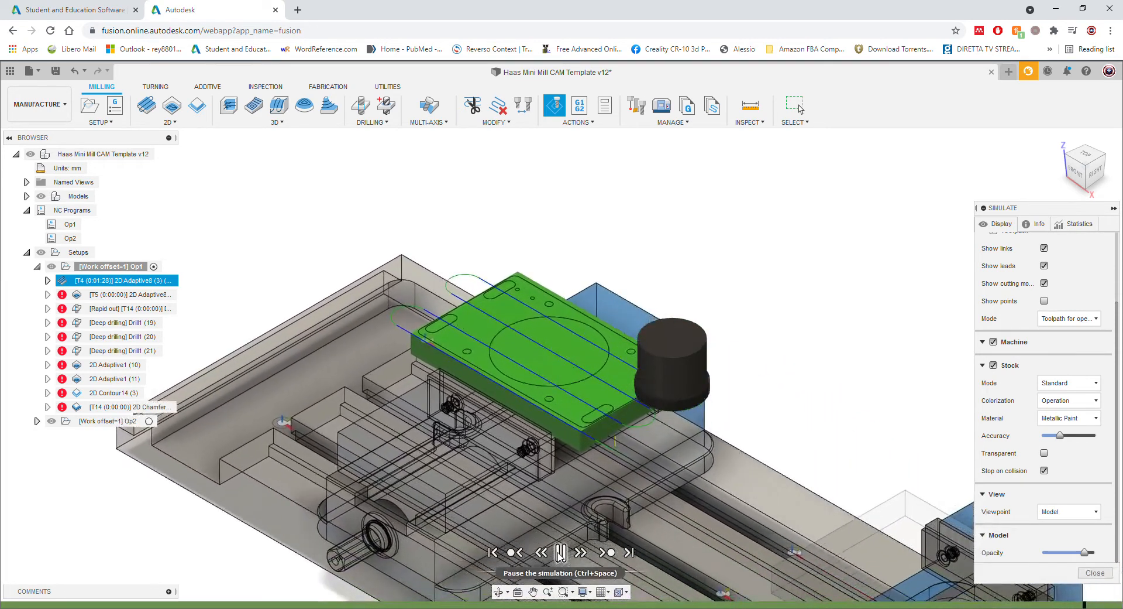
pyautogui.click(560, 552)
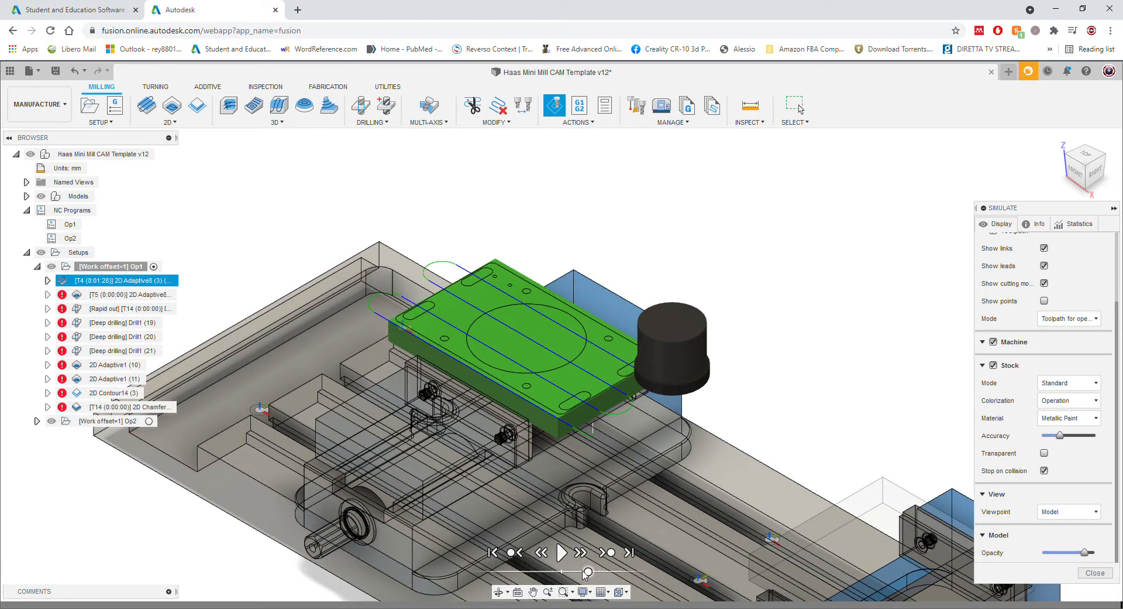
pyautogui.moveTo(598, 574); pyautogui.dragTo(548, 574)
pyautogui.moveTo(715, 422)
pyautogui.mouseDown()
pyautogui.moveTo(469, 421)
pyautogui.moveTo(647, 472)
pyautogui.moveTo(503, 443)
pyautogui.mouseUp()
pyautogui.click(432, 604)
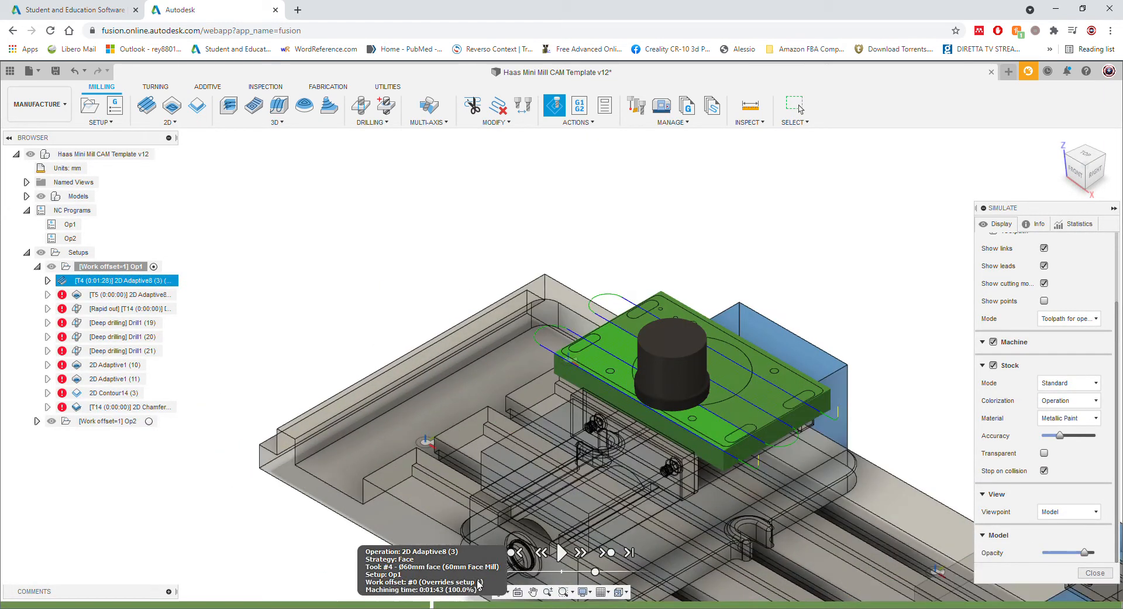
pyautogui.click(1089, 572)
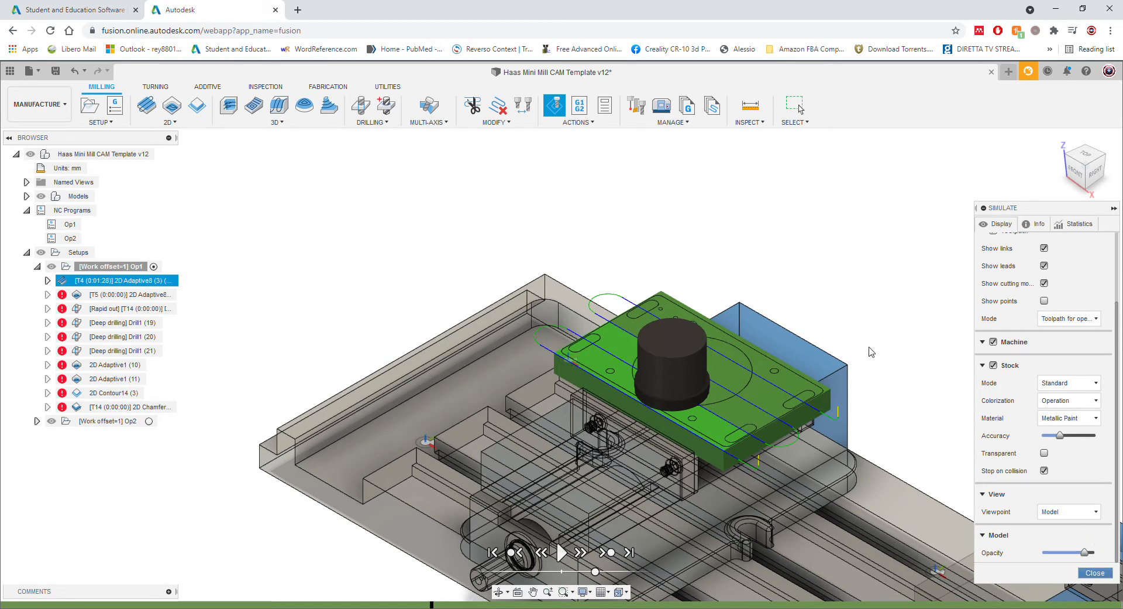
pyautogui.moveTo(739, 236); pyautogui.dragTo(784, 314, button='middle')
pyautogui.press('Escape')
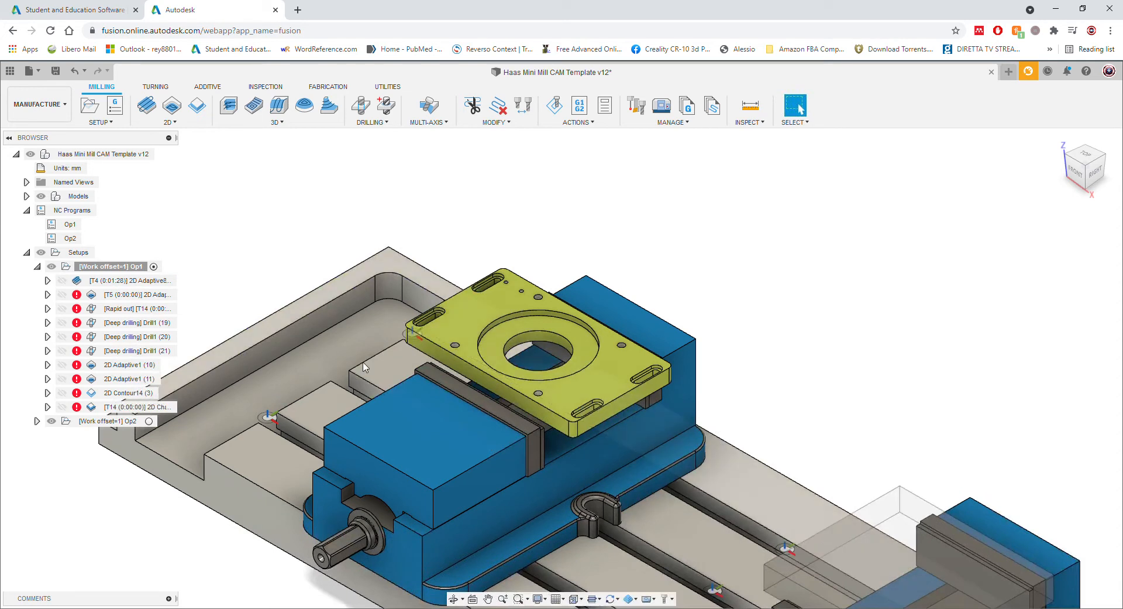
# Hide Parallel2, Stock2, the second 5 inch mill vise and the Mini Mill, leaving the first vise setup with the motor mount.
pyautogui.click(26, 196)
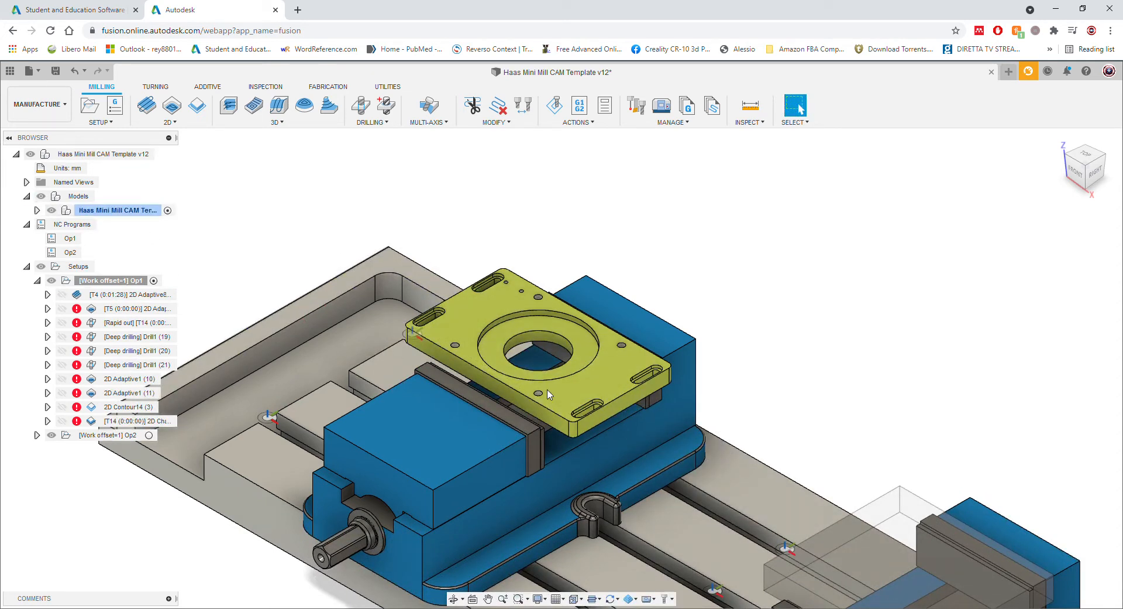
pyautogui.click(37, 210)
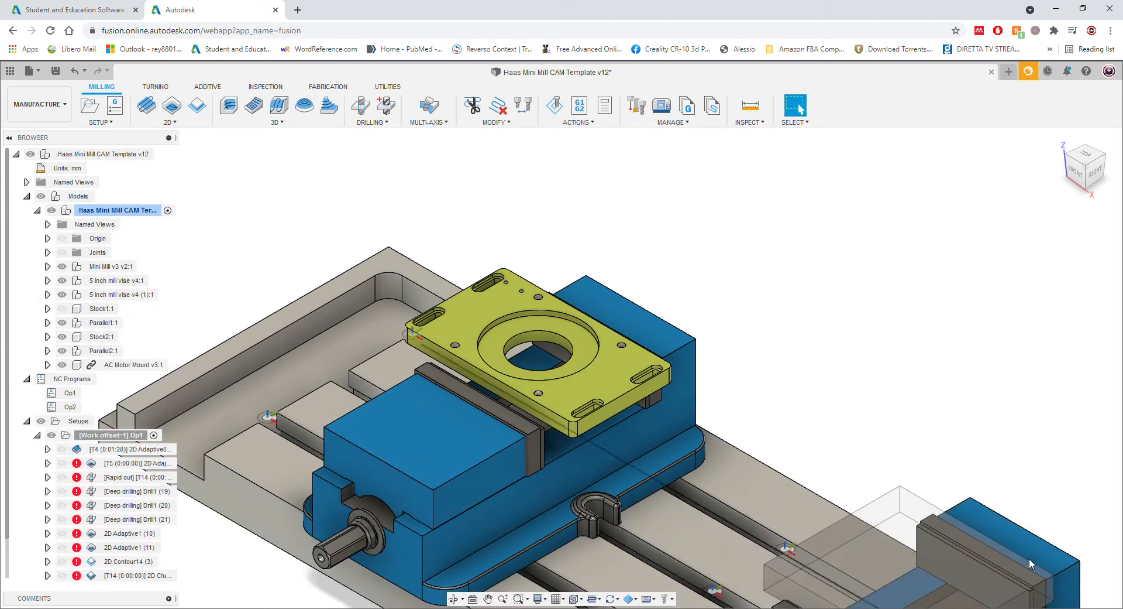
pyautogui.click(62, 350)
pyautogui.click(62, 337)
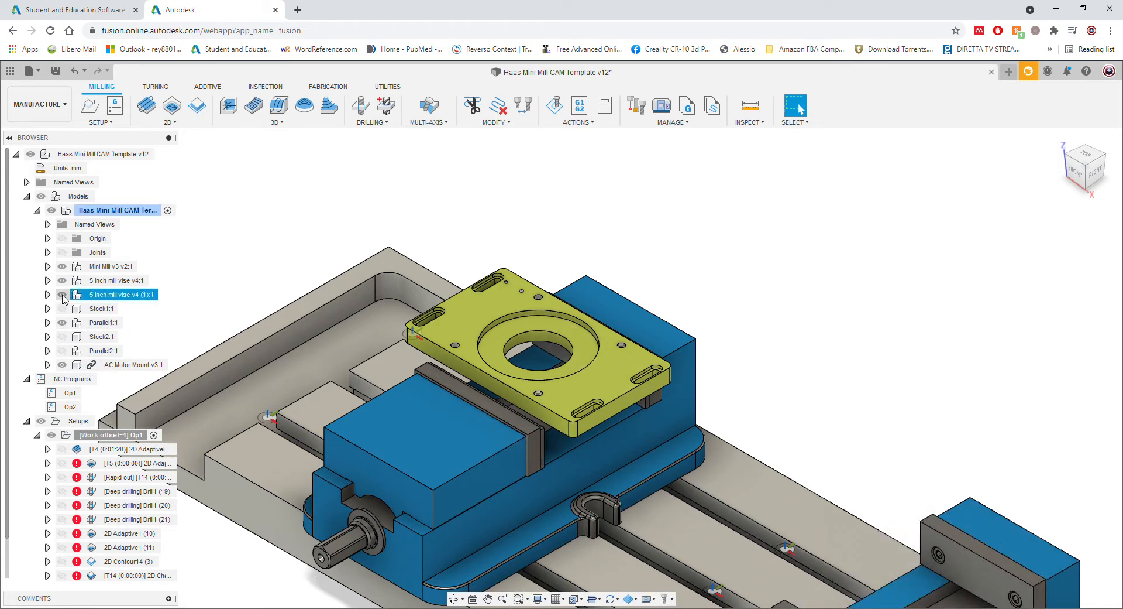
pyautogui.click(62, 294)
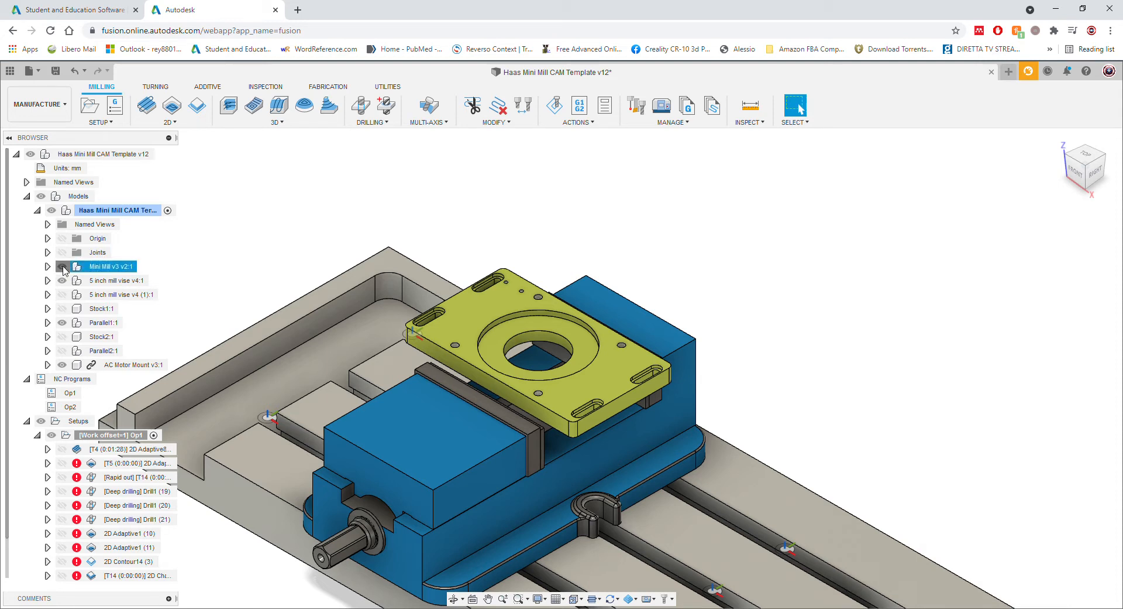
pyautogui.click(62, 266)
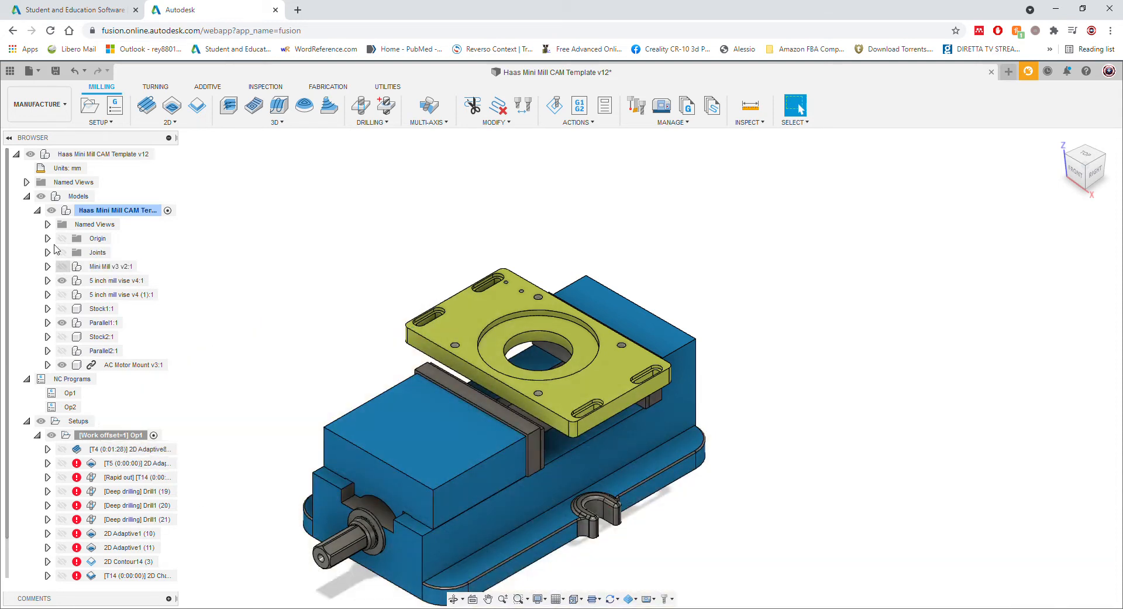
pyautogui.click(37, 210)
pyautogui.moveTo(898, 401); pyautogui.dragTo(878, 385, button='middle')
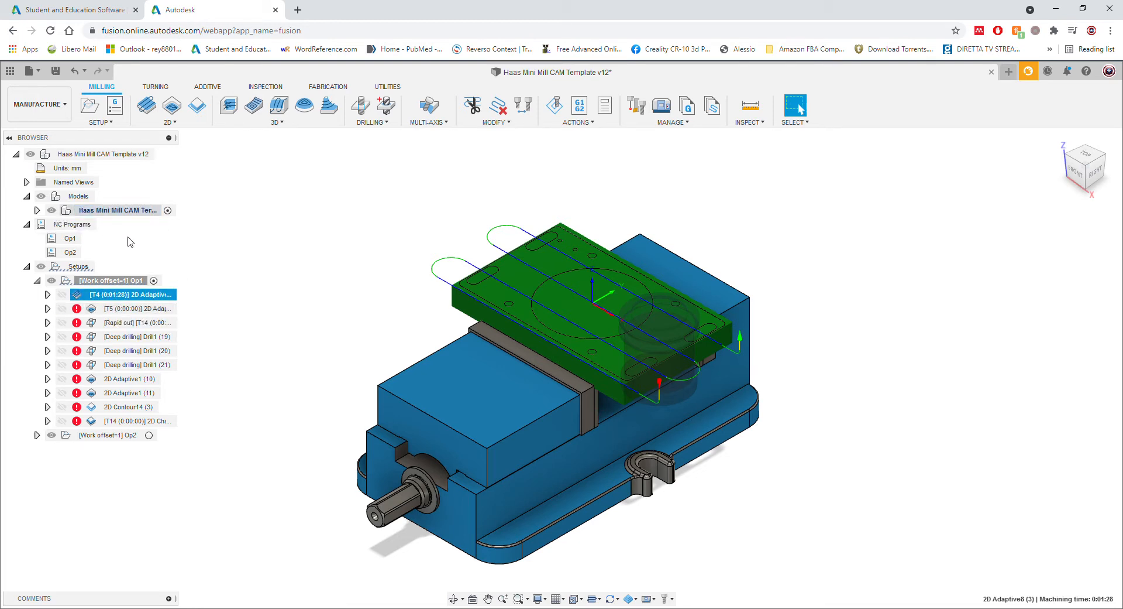
# Open the T5 2D Adaptive operation for editing and select the preset 2D adaptive Alu 25DOC 1.2WOC Rough.
pyautogui.doubleClick(128, 308)
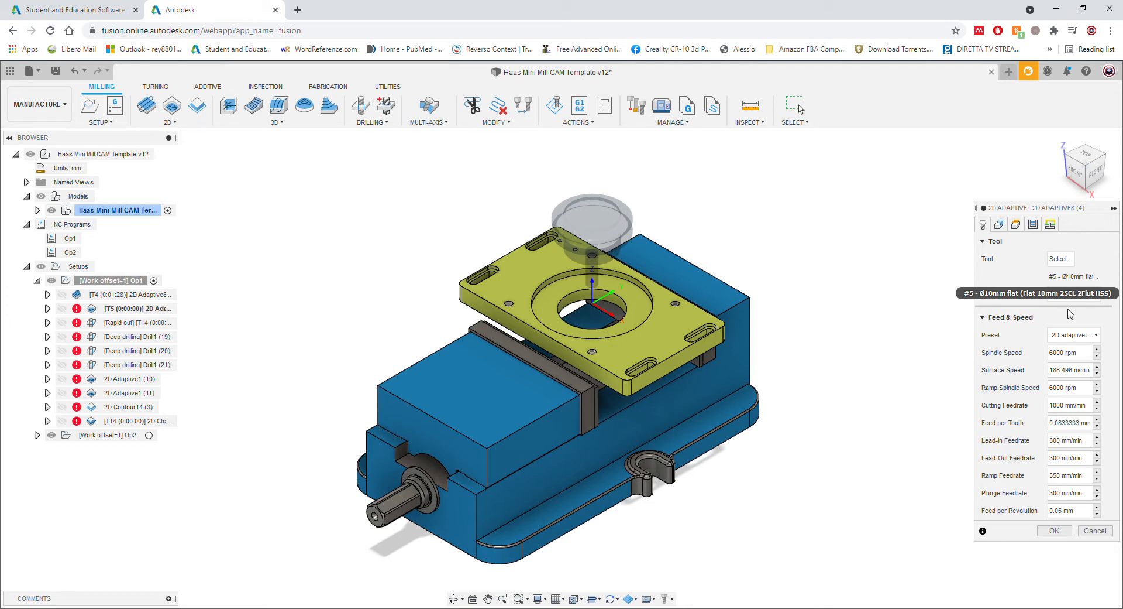
pyautogui.click(1070, 335)
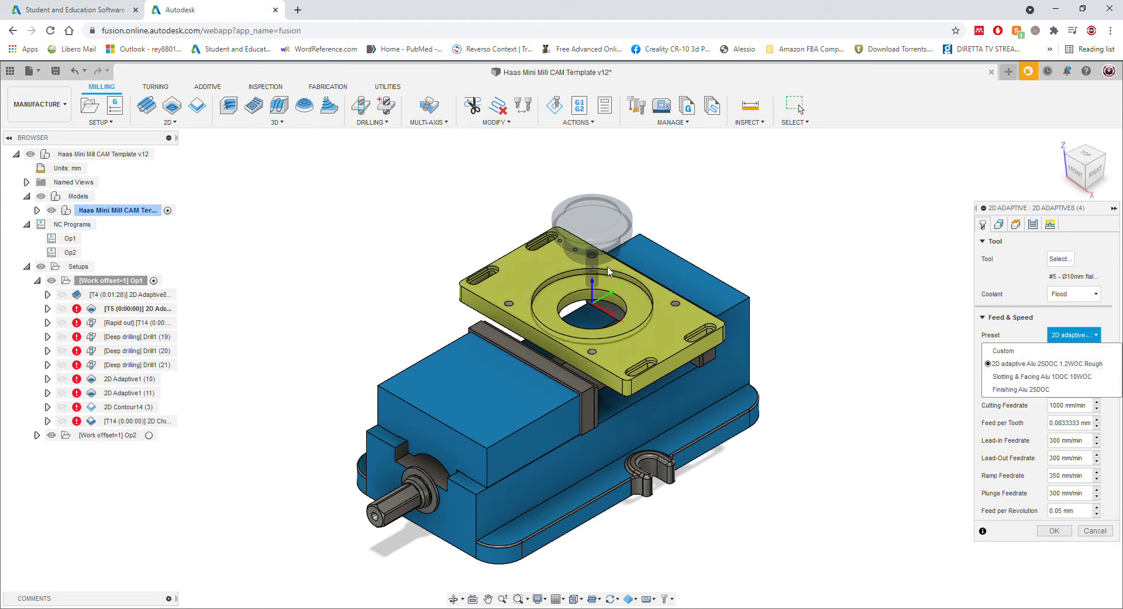
pyautogui.click(1041, 369)
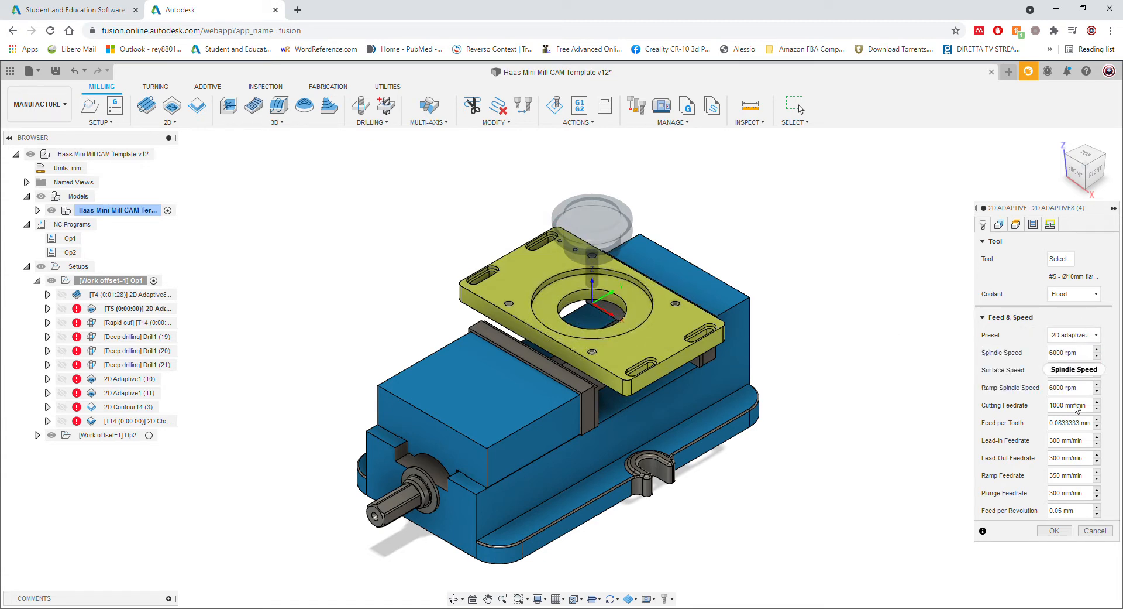
# Replace the 2D Adaptive's pocket selections with the circular recess floor around the centre bore and the plate's lower outer contour.
pyautogui.click(999, 224)
pyautogui.click(1081, 258)
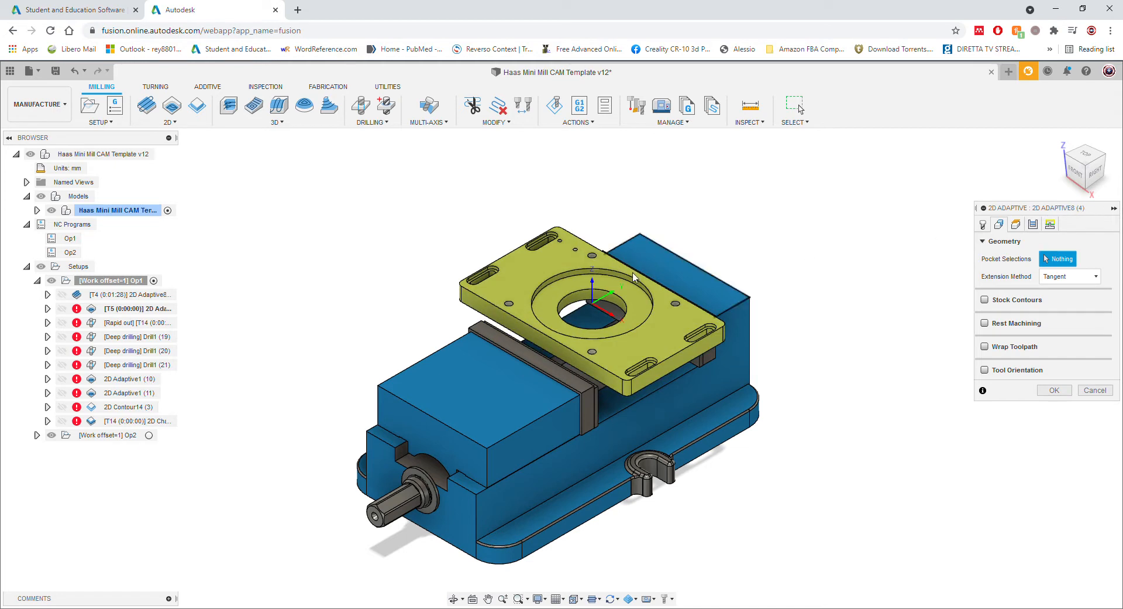
pyautogui.click(620, 315)
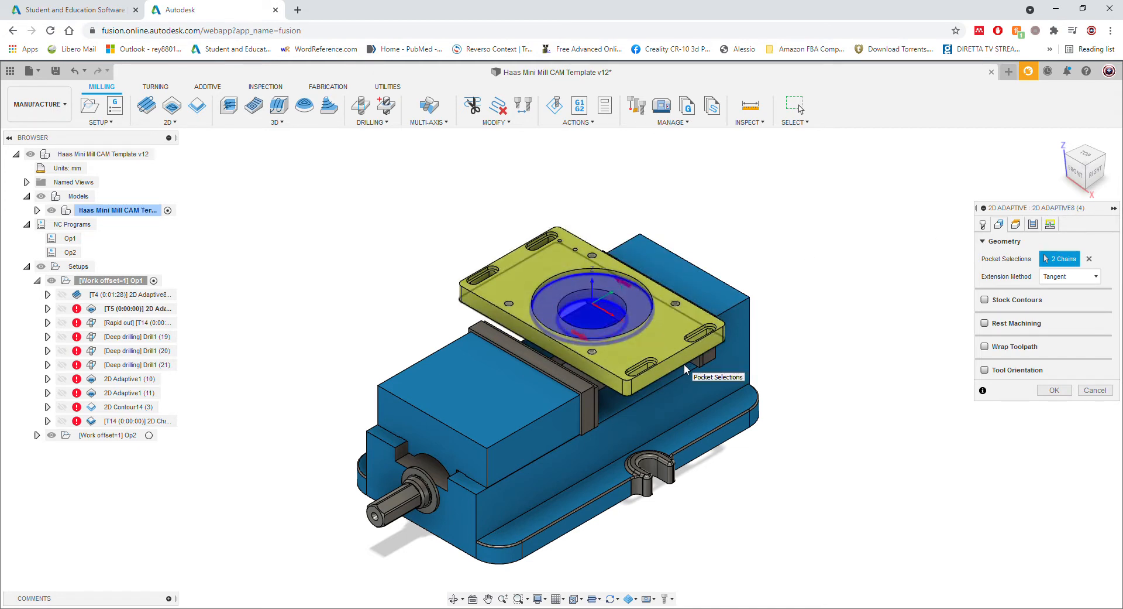
pyautogui.click(484, 312)
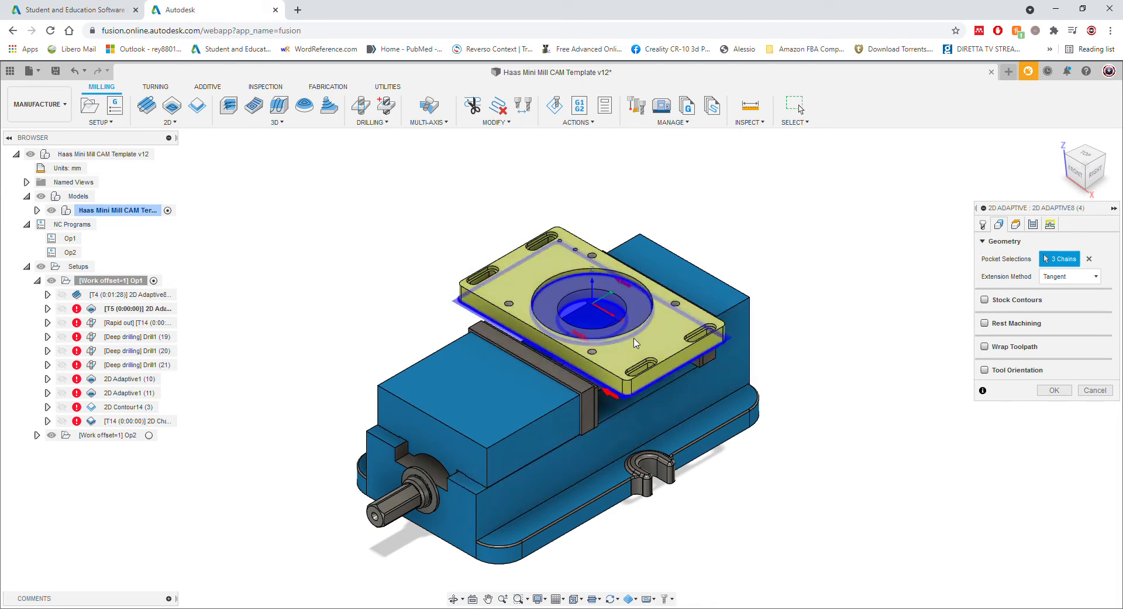
pyautogui.scroll(3, 611, 320)
pyautogui.keyDown('shift'); pyautogui.moveTo(596, 307); pyautogui.dragTo(542, 413, button='middle'); pyautogui.keyUp('shift')
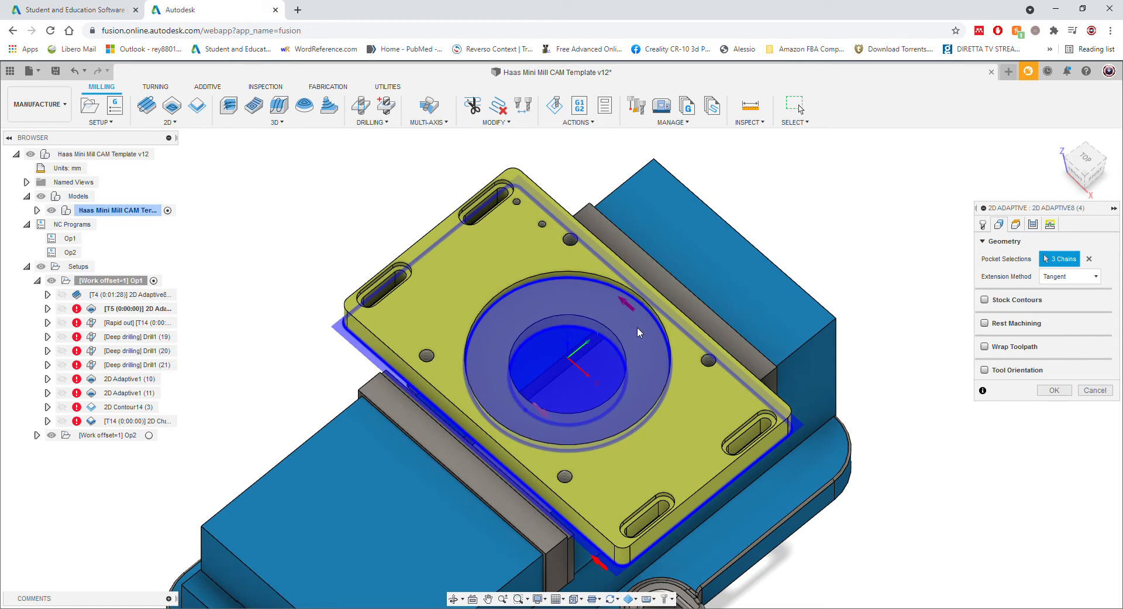
pyautogui.click(630, 303)
pyautogui.click(657, 307)
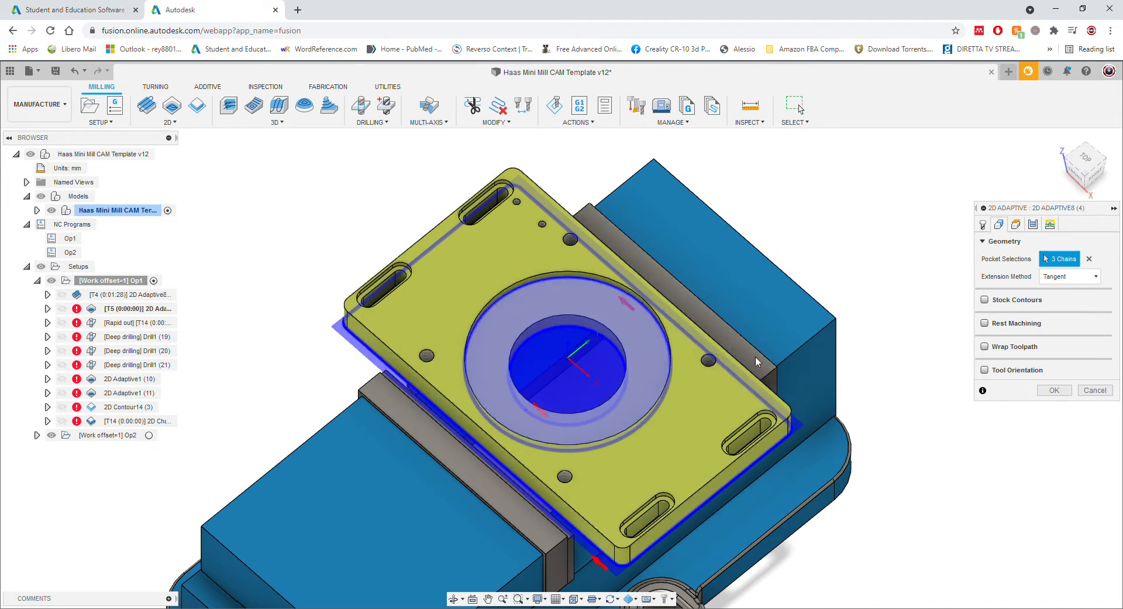
# Review the 2D Adaptive's clearance height reference and its tolerance and optimal load settings.
pyautogui.keyDown('shift'); pyautogui.moveTo(755, 316); pyautogui.dragTo(784, 322, button='middle'); pyautogui.keyUp('shift')
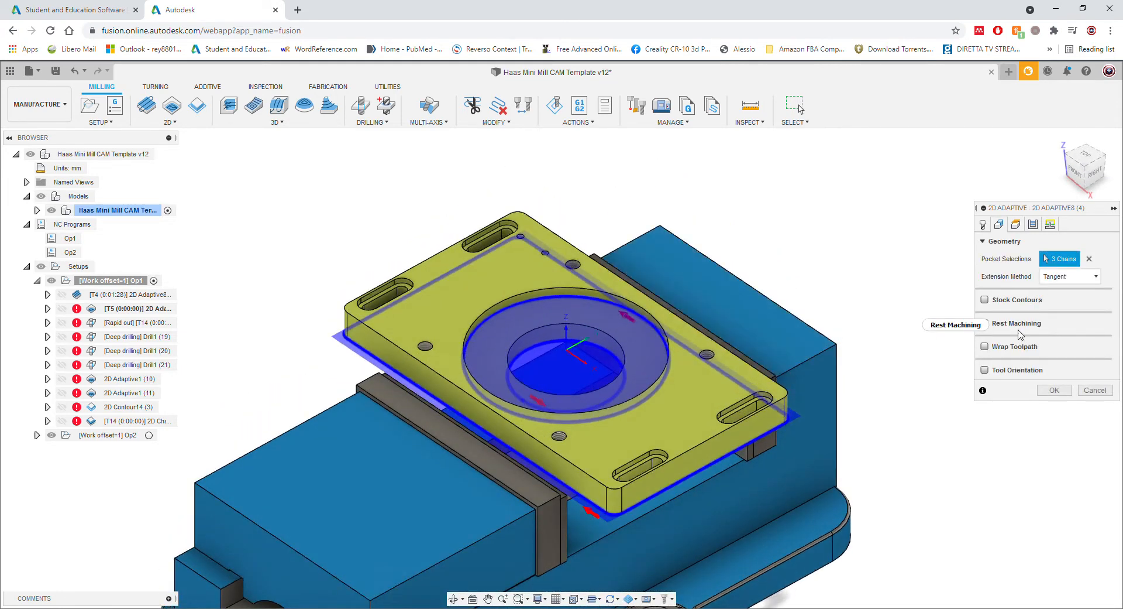
pyautogui.click(1015, 226)
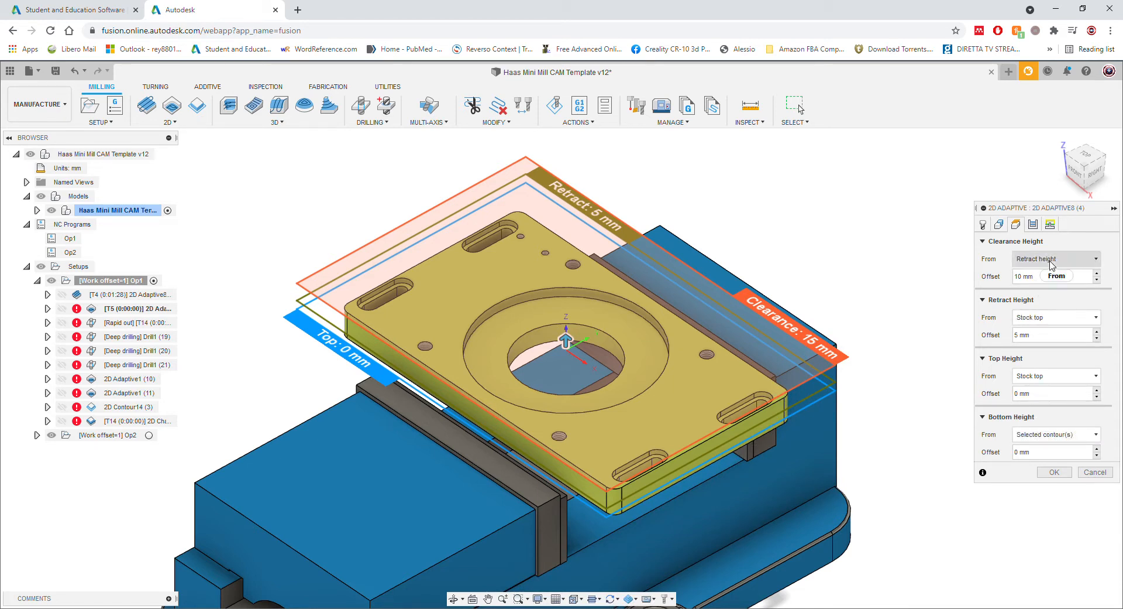
pyautogui.moveTo(1053, 265)
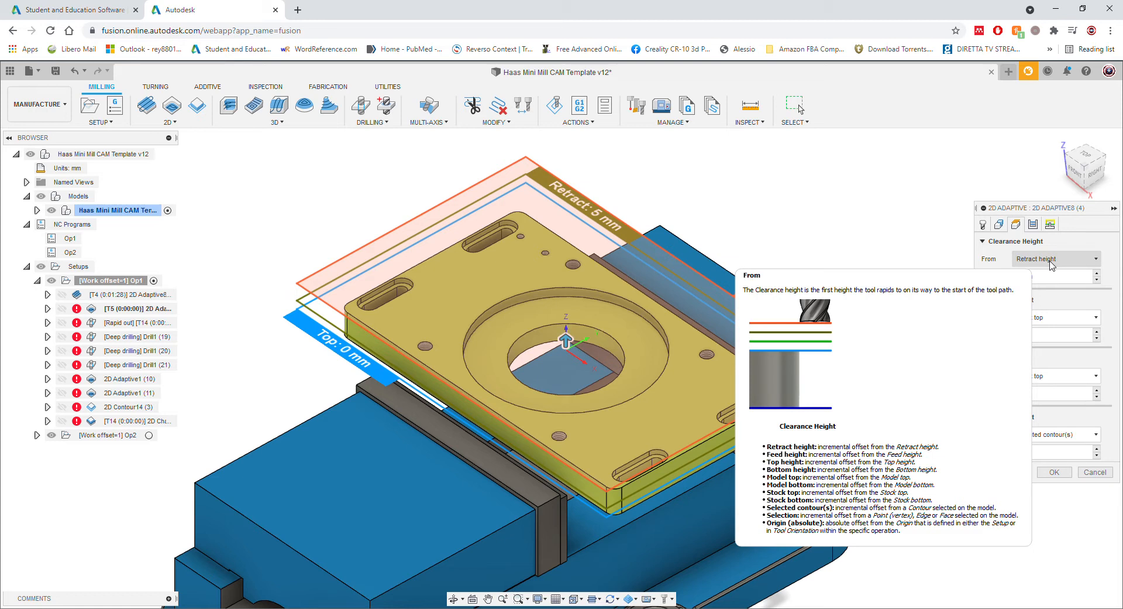
pyautogui.click(1033, 226)
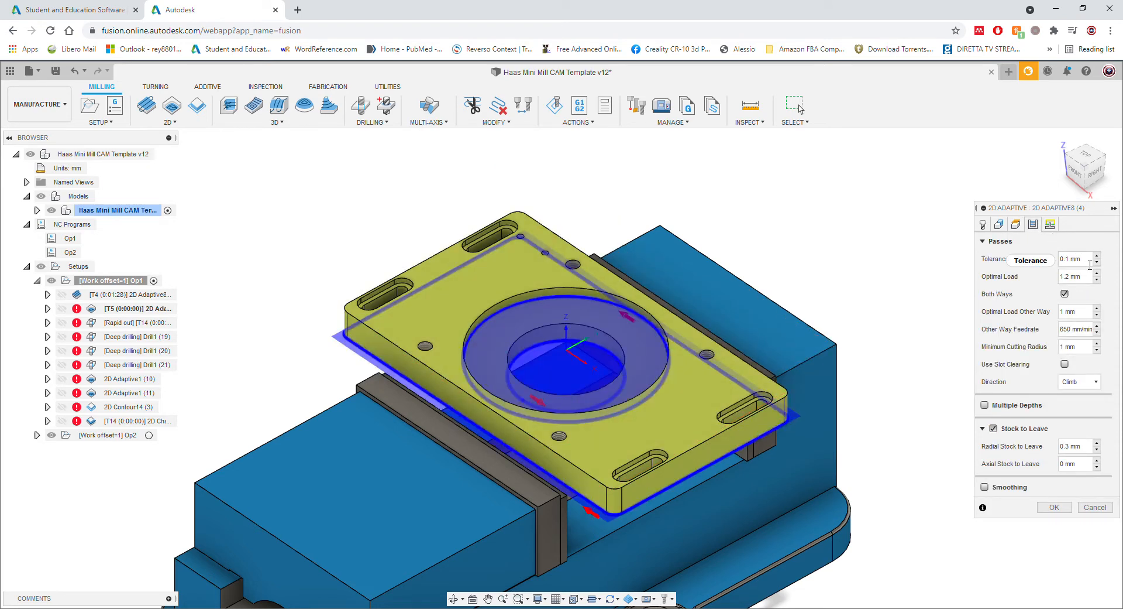
pyautogui.moveTo(1090, 264)
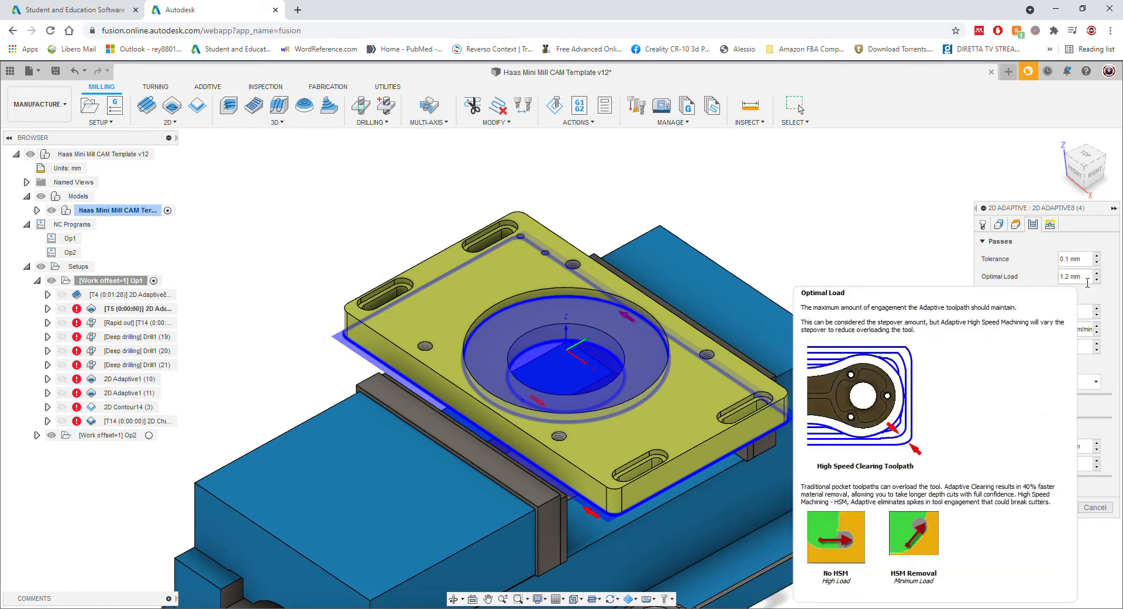
# Override the 2D Adaptive's preset with a spindle speed of 5000 rpm and apply the change.
pyautogui.click(983, 224)
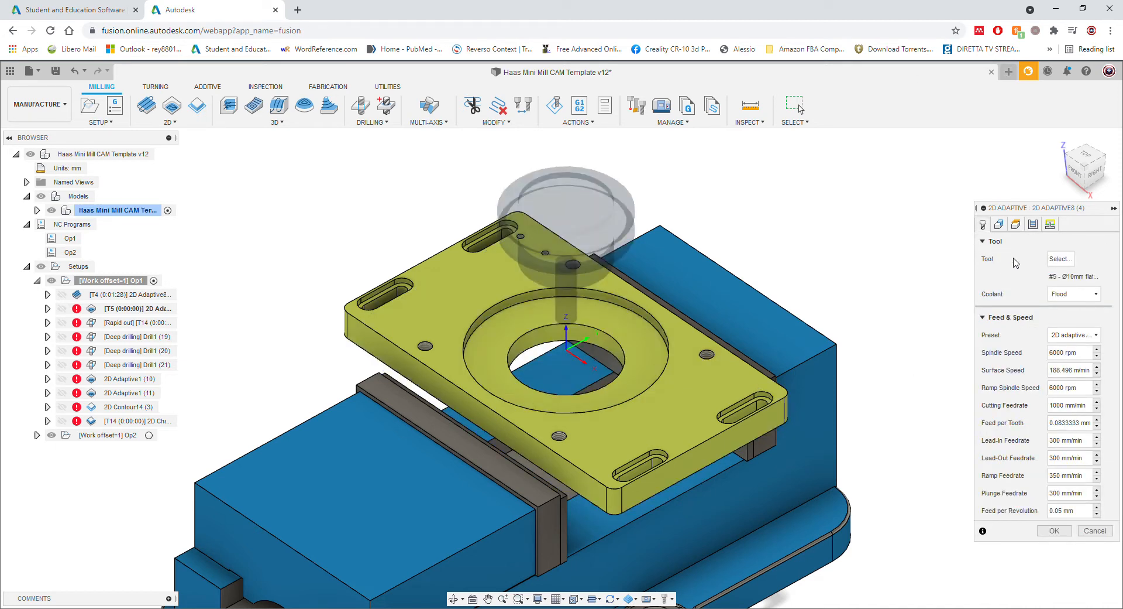
pyautogui.click(1088, 335)
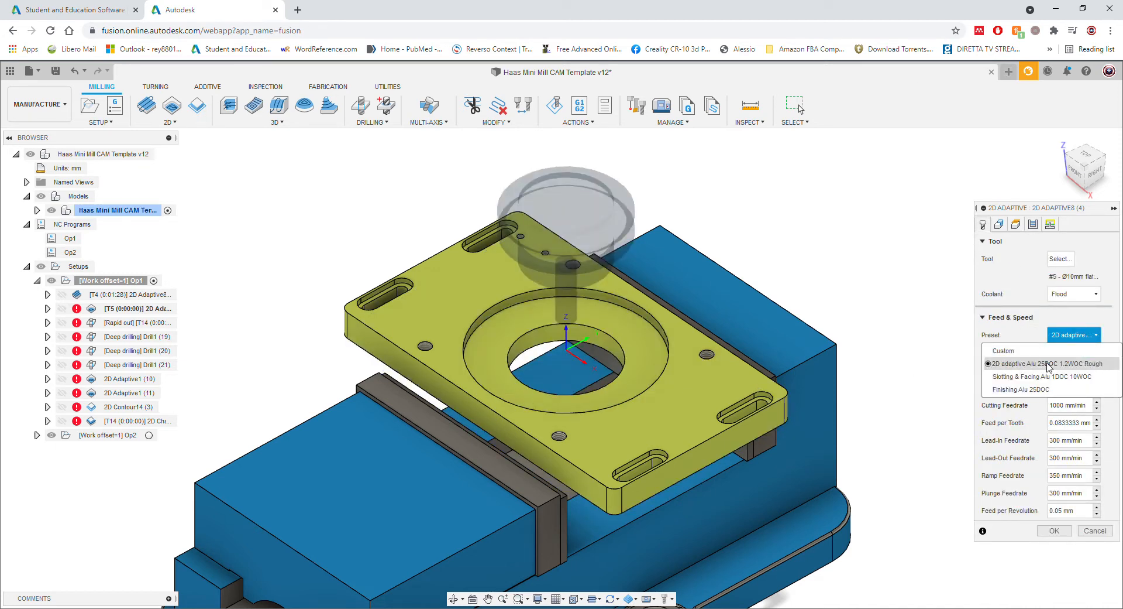
pyautogui.click(1011, 334)
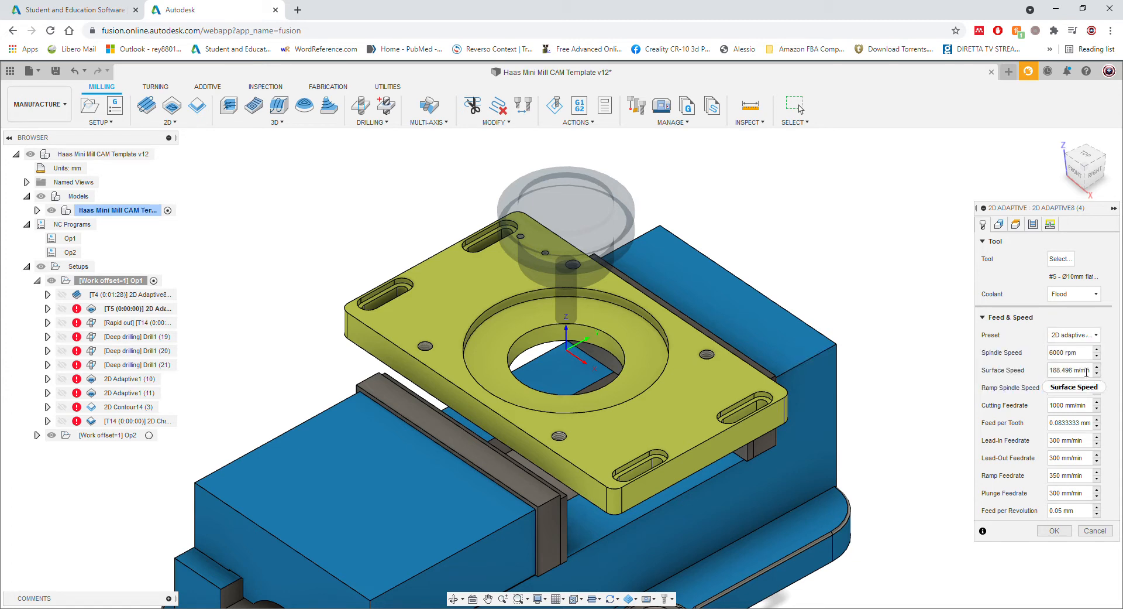
pyautogui.press('Tab')
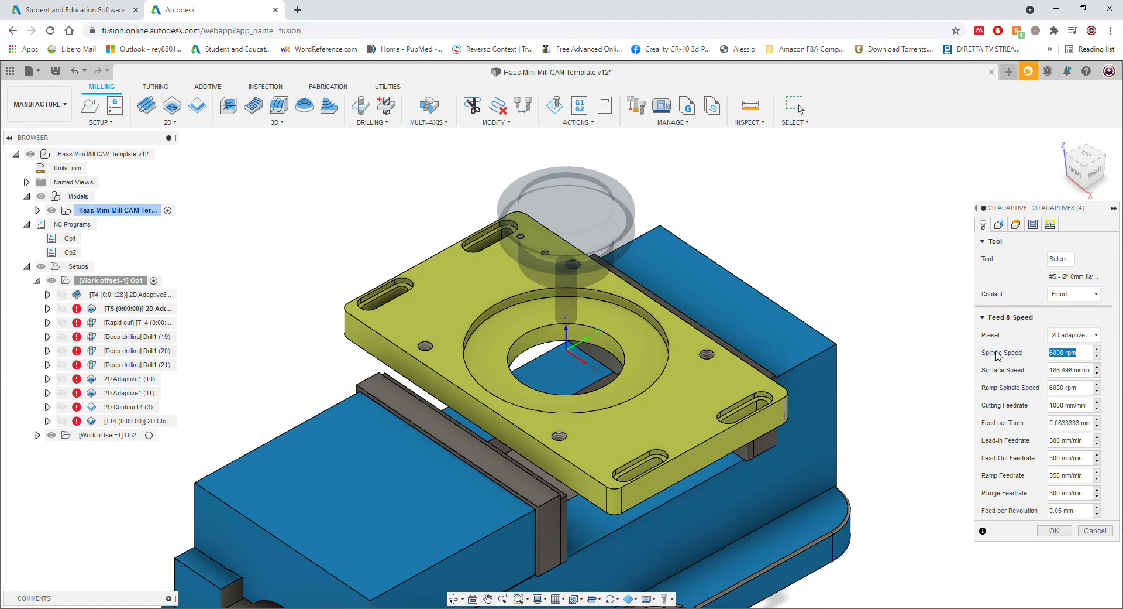
pyautogui.write('5000')
pyautogui.press('Return')
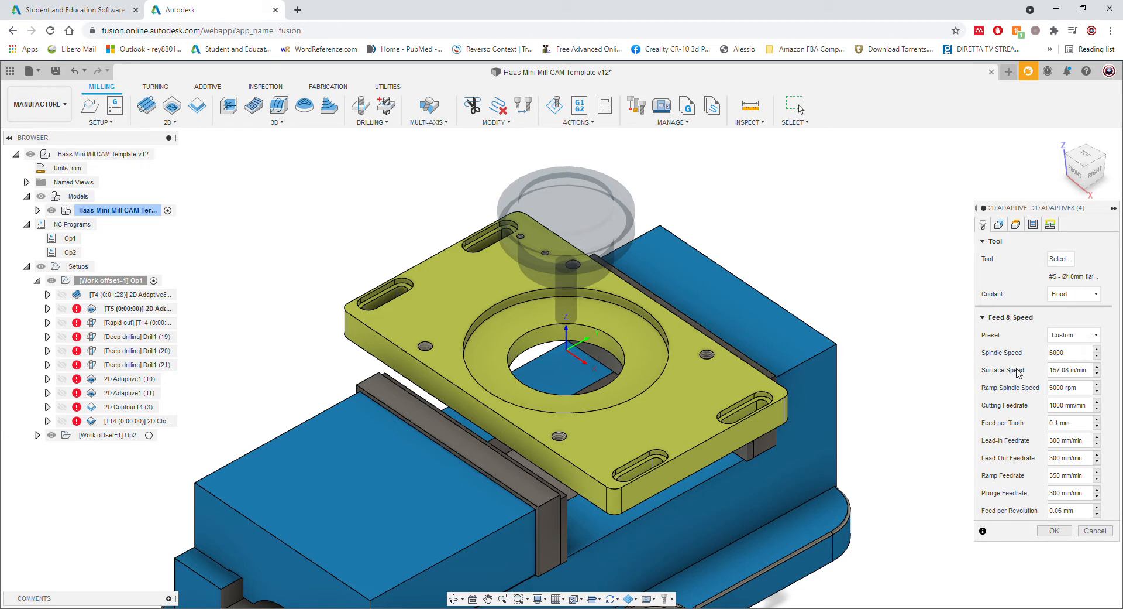
pyautogui.press('Return')
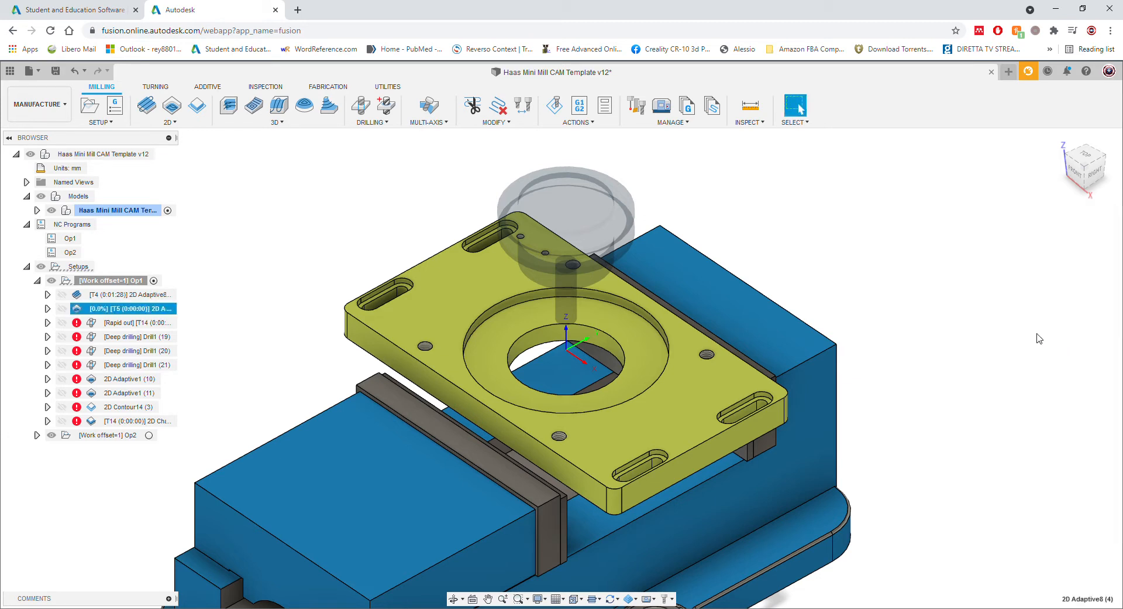
# Reopen the T5 2D Adaptive operation and reselect the preset 2D adaptive Alu 25DOC 1.2WOC Rough.
pyautogui.click(164, 310)
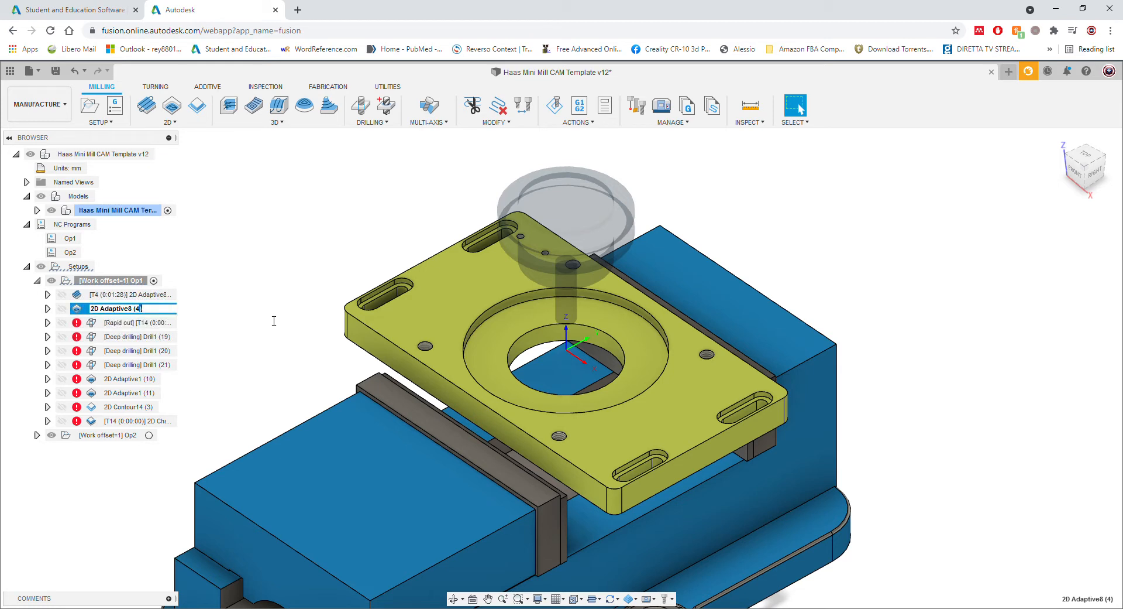
pyautogui.click(227, 299)
pyautogui.doubleClick(154, 310)
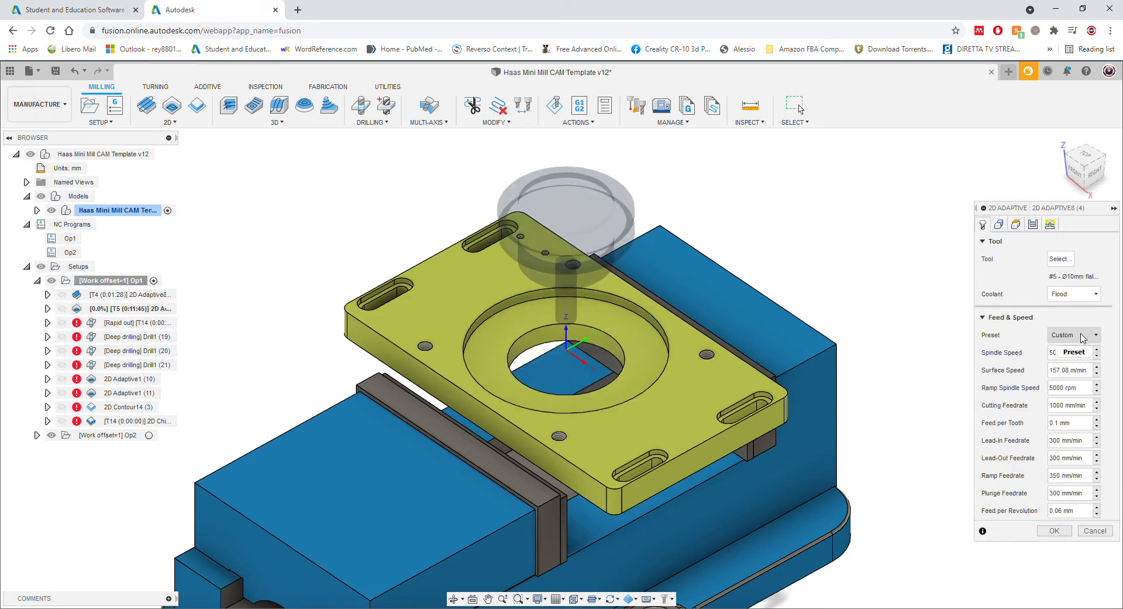
pyautogui.click(1080, 337)
pyautogui.click(1079, 363)
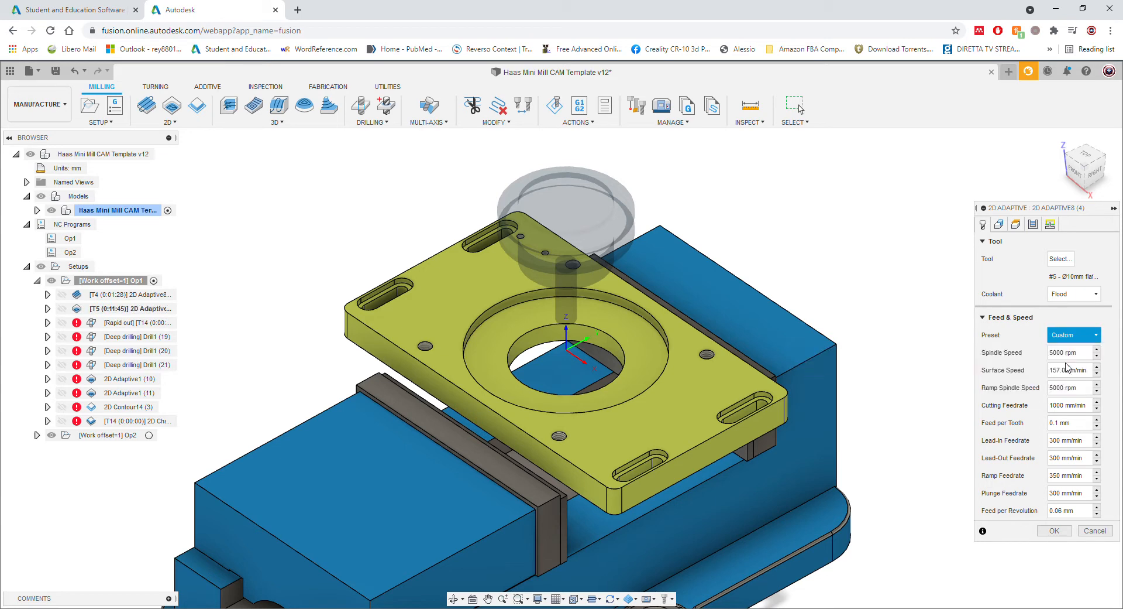
# Disable Both Ways cutting in the 2D Adaptive's passes, leaving the direction set to Climb.
pyautogui.click(1034, 224)
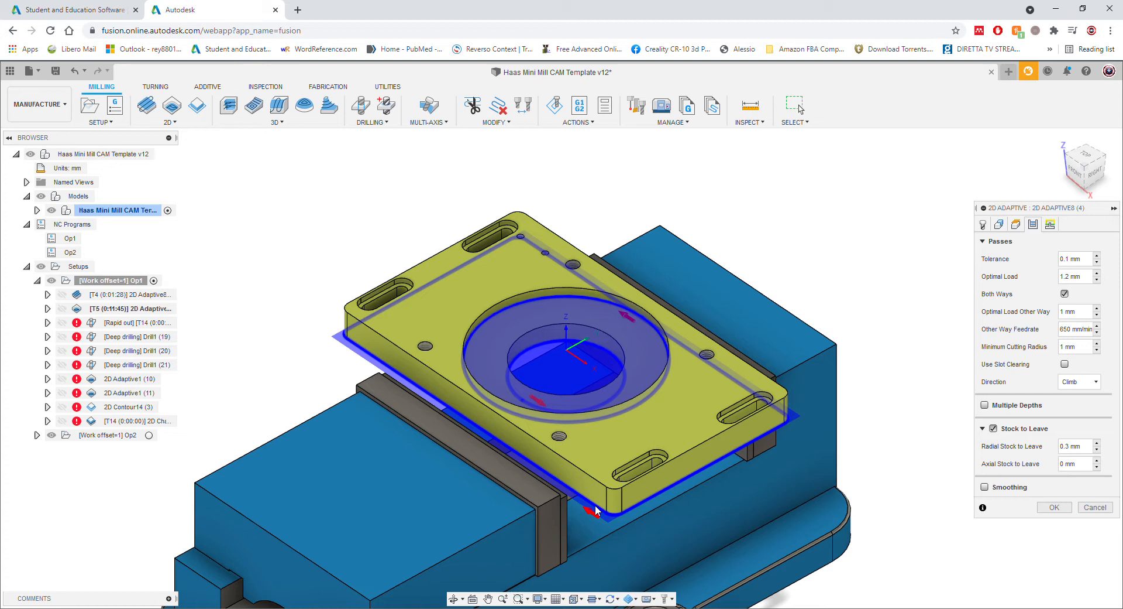
pyautogui.click(1073, 383)
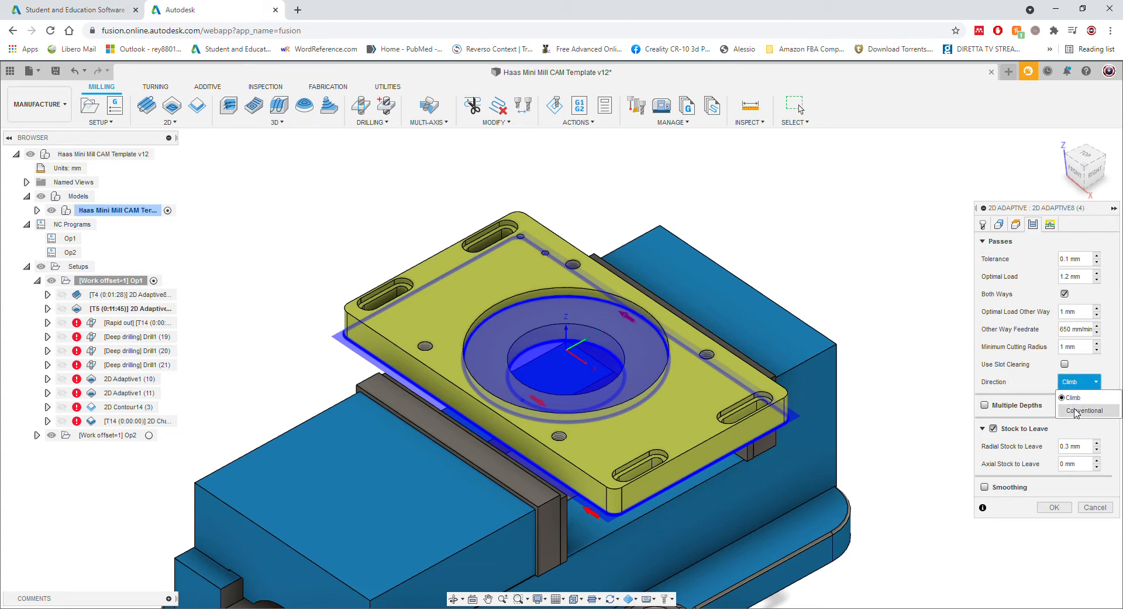
pyautogui.click(1040, 364)
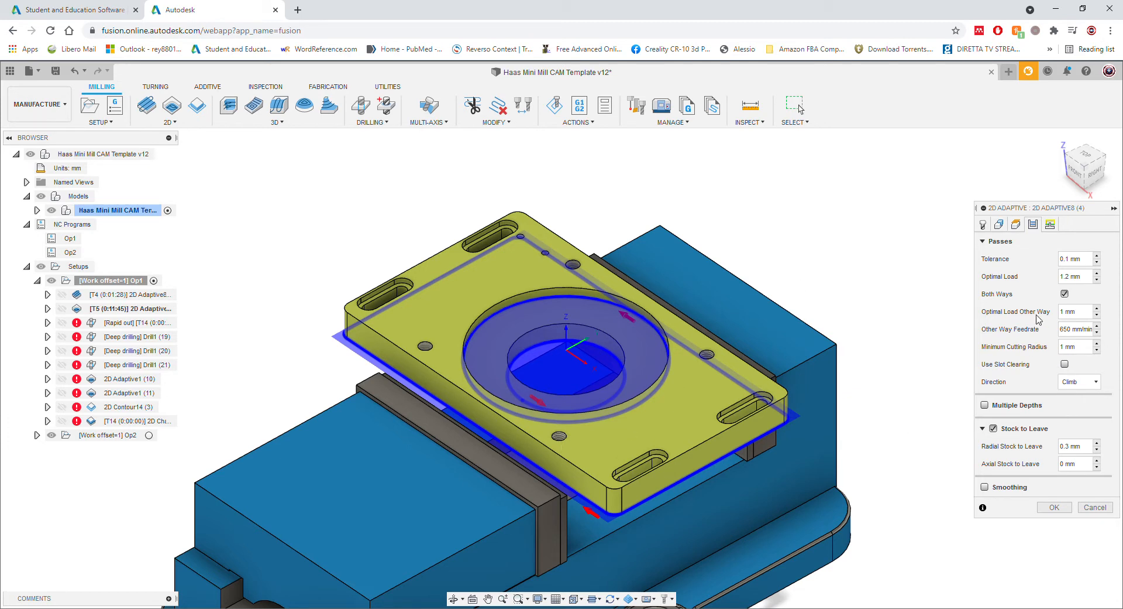
pyautogui.click(1065, 294)
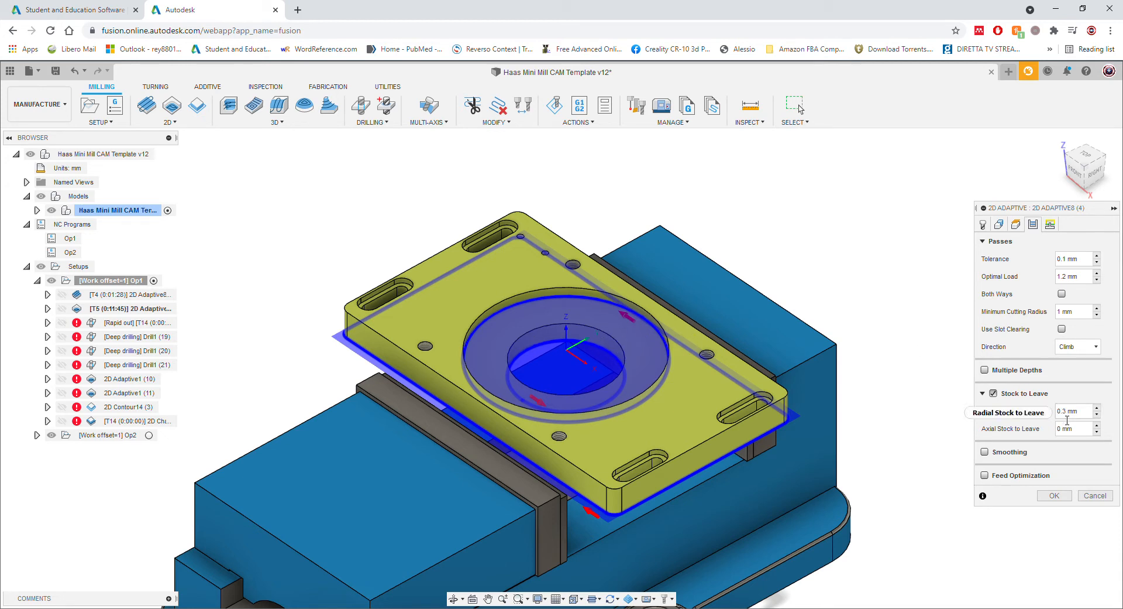
pyautogui.moveTo(1067, 420)
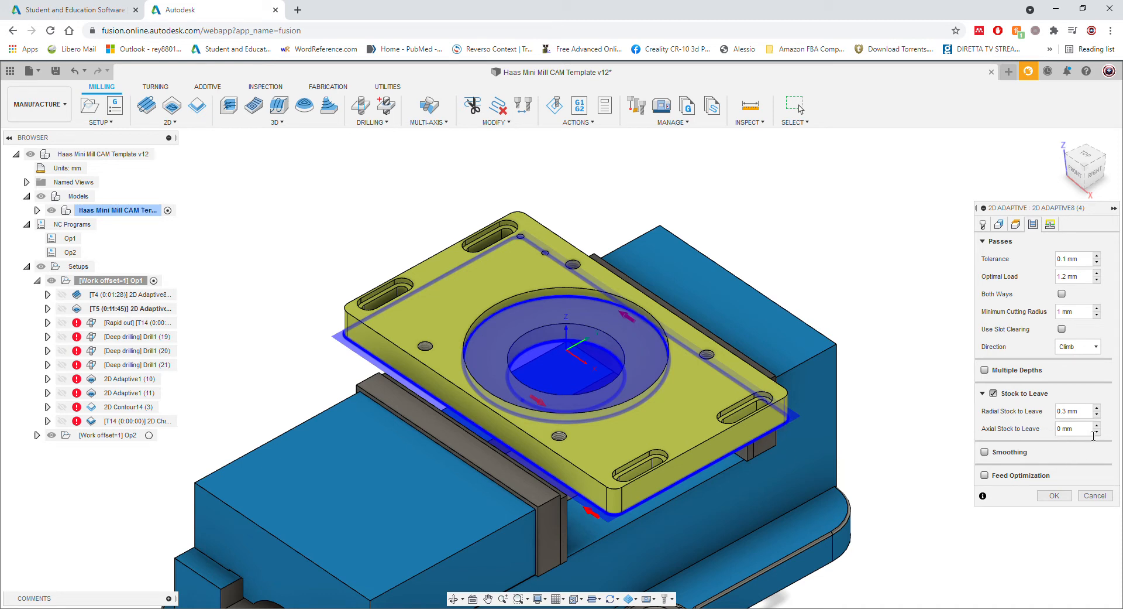
# Try a bottom height offset of -0.1 mm for the 2D Adaptive, then return the offset to 0.
pyautogui.click(1057, 430)
pyautogui.click(1016, 224)
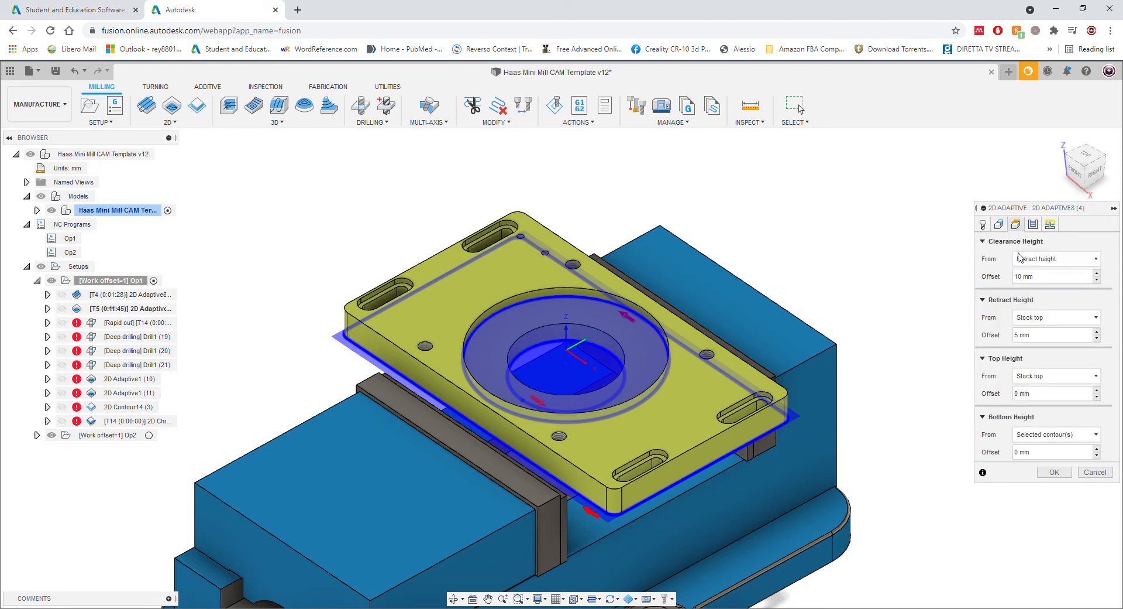
pyautogui.moveTo(1033, 451); pyautogui.dragTo(967, 444)
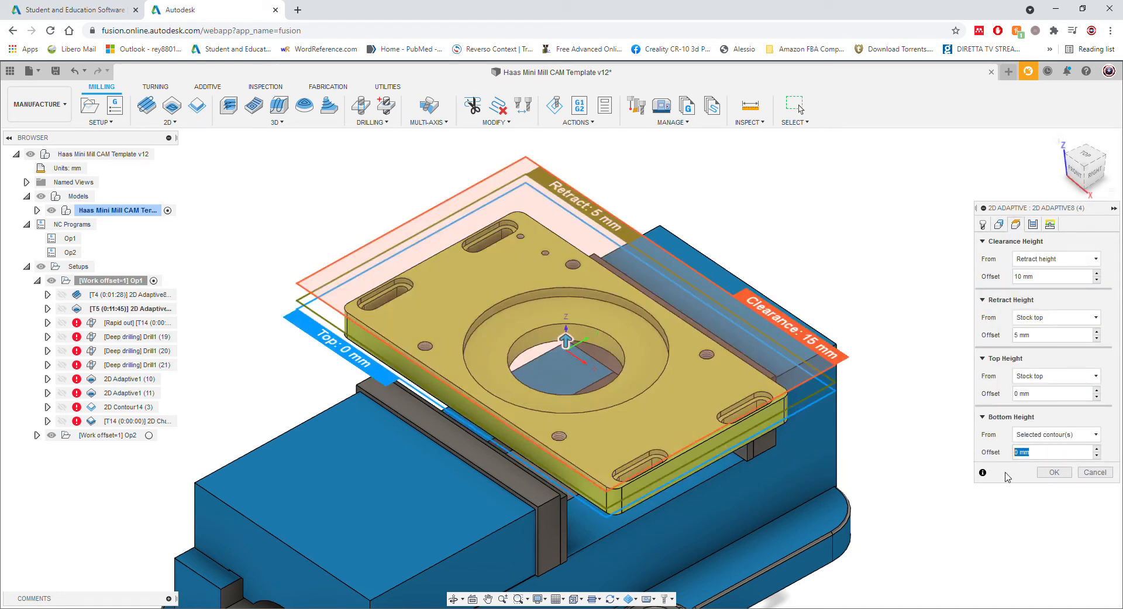
pyautogui.write('-0.1')
pyautogui.press('BackSpace')
pyautogui.press('BackSpace')
pyautogui.press('BackSpace')
pyautogui.press('BackSpace')
pyautogui.write('0')
# Try an axial stock to leave of -0.1 mm in the passes, then return it to 0.
pyautogui.moveTo(1075, 427); pyautogui.dragTo(1045, 427)
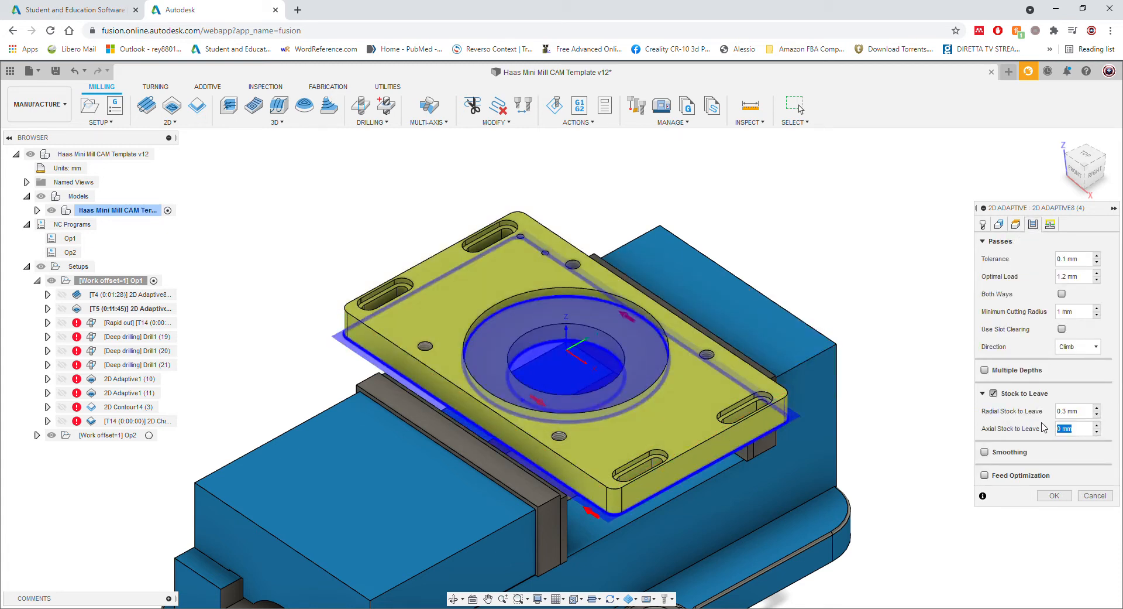
pyautogui.write('-0.1')
pyautogui.moveTo(1078, 432); pyautogui.dragTo(1028, 431)
pyautogui.write('0')
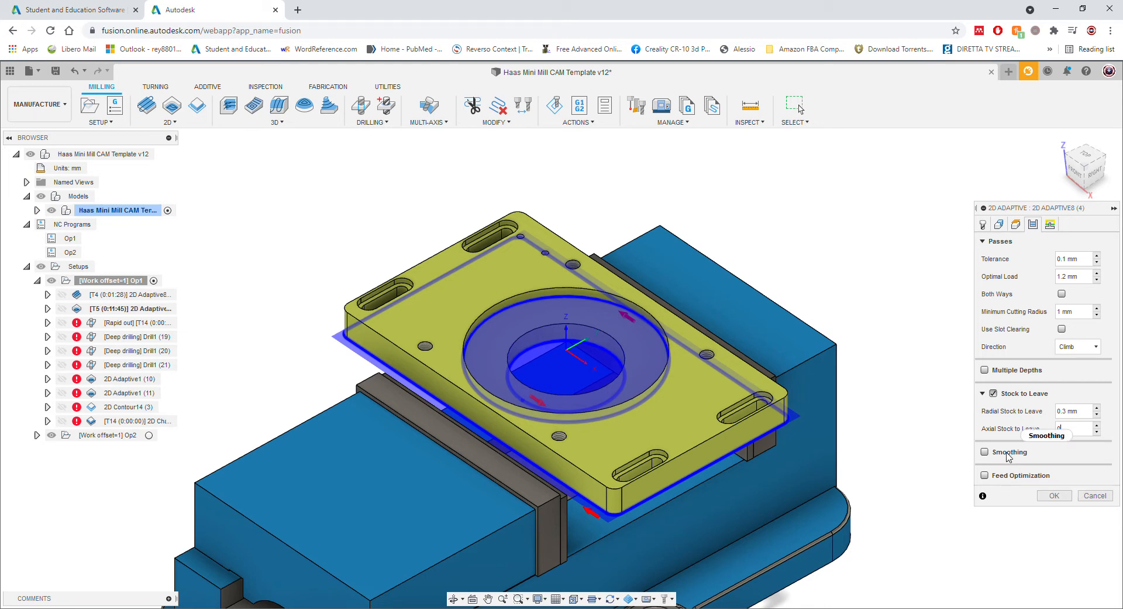
pyautogui.moveTo(1008, 457)
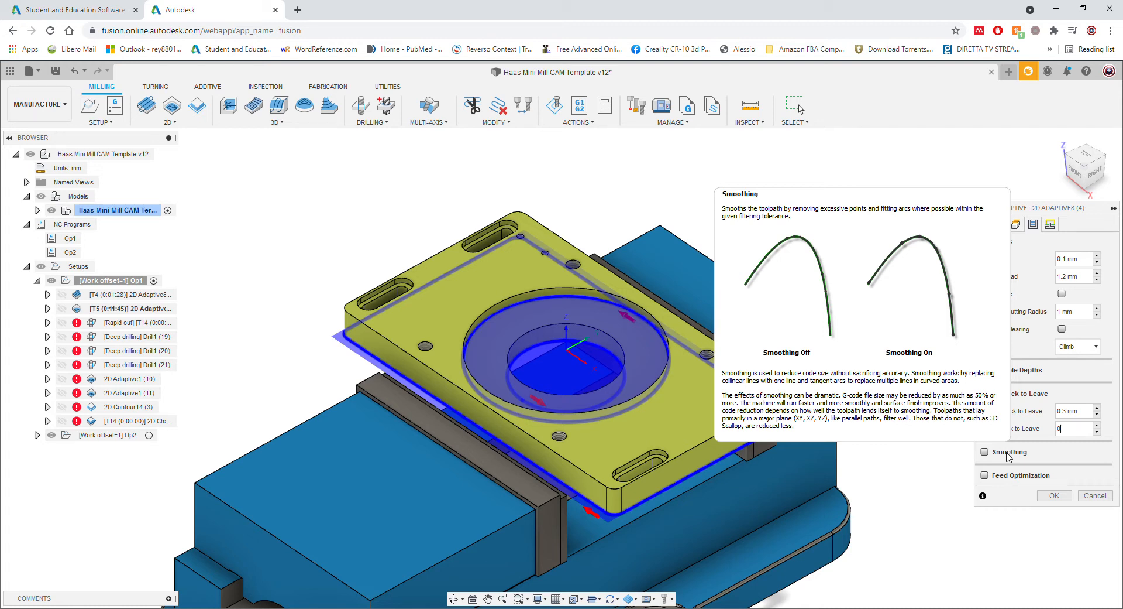
# Set the 2D Adaptive's no-engagement feedrate to 6000 mm/min in the linking settings.
pyautogui.click(1050, 225)
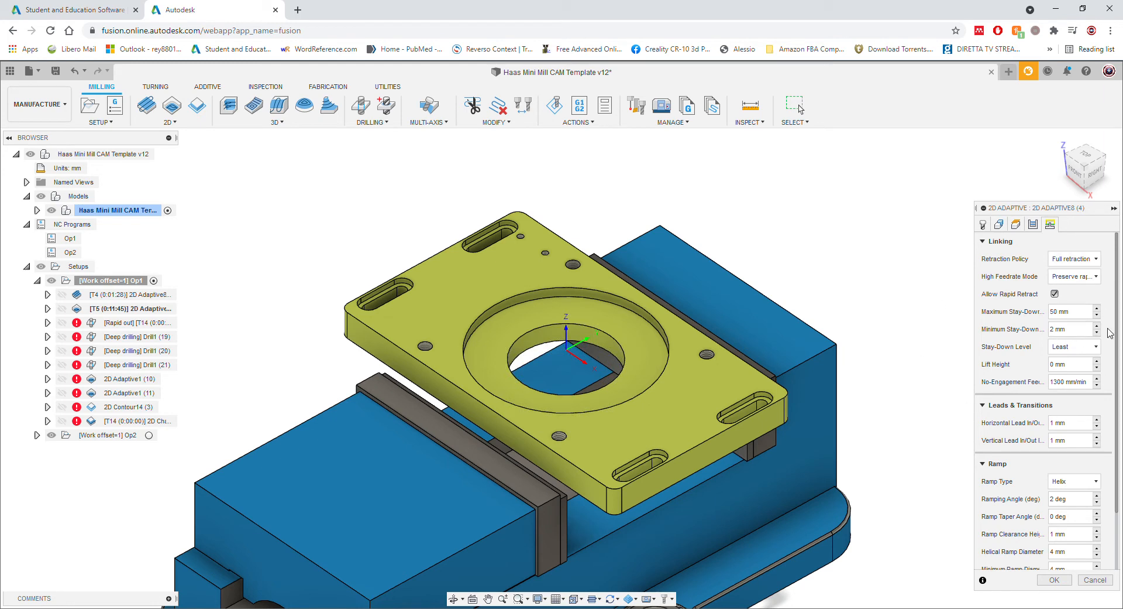
pyautogui.moveTo(1051, 381); pyautogui.dragTo(1087, 382)
pyautogui.write('6000')
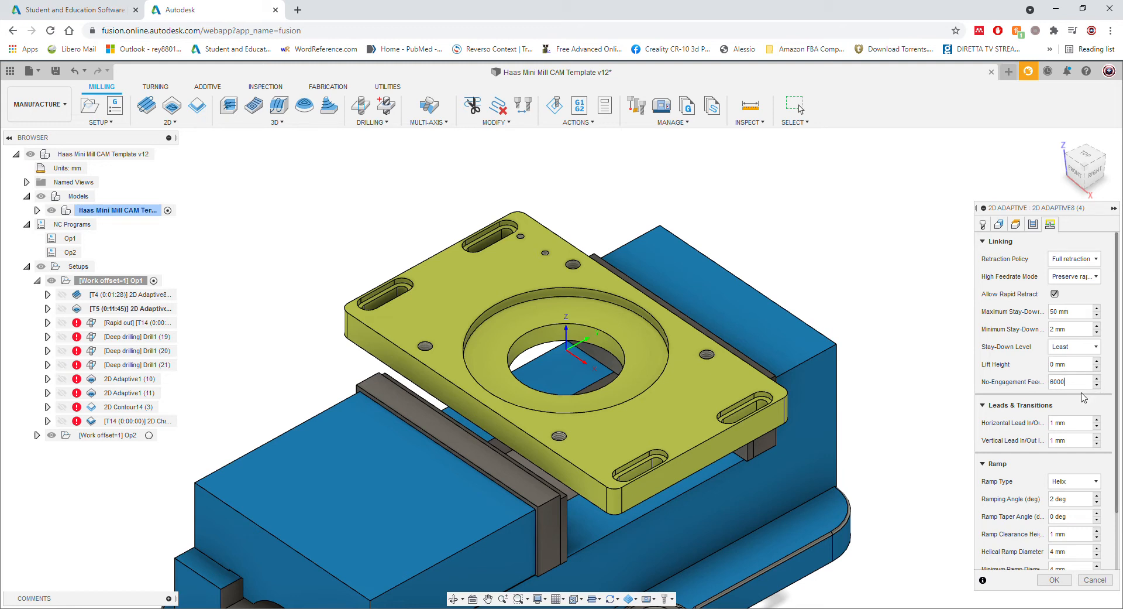
# Check the helical ramp diameter's expression, set the diameter to 5 mm and apply the 2D Adaptive changes.
pyautogui.scroll(-1, 1075, 403)
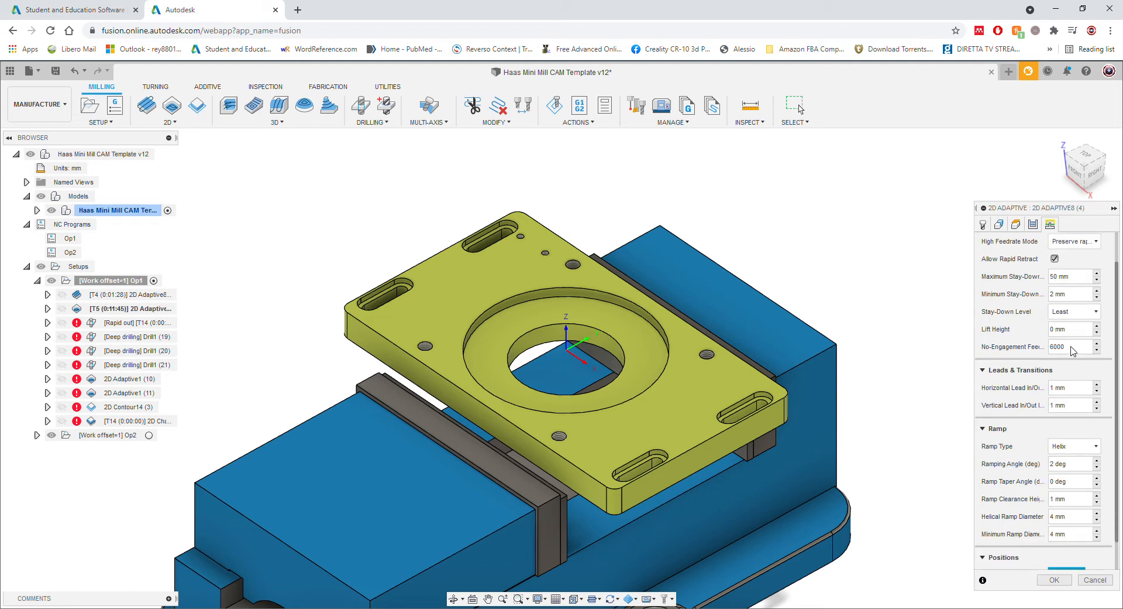
pyautogui.scroll(-1, 1021, 409)
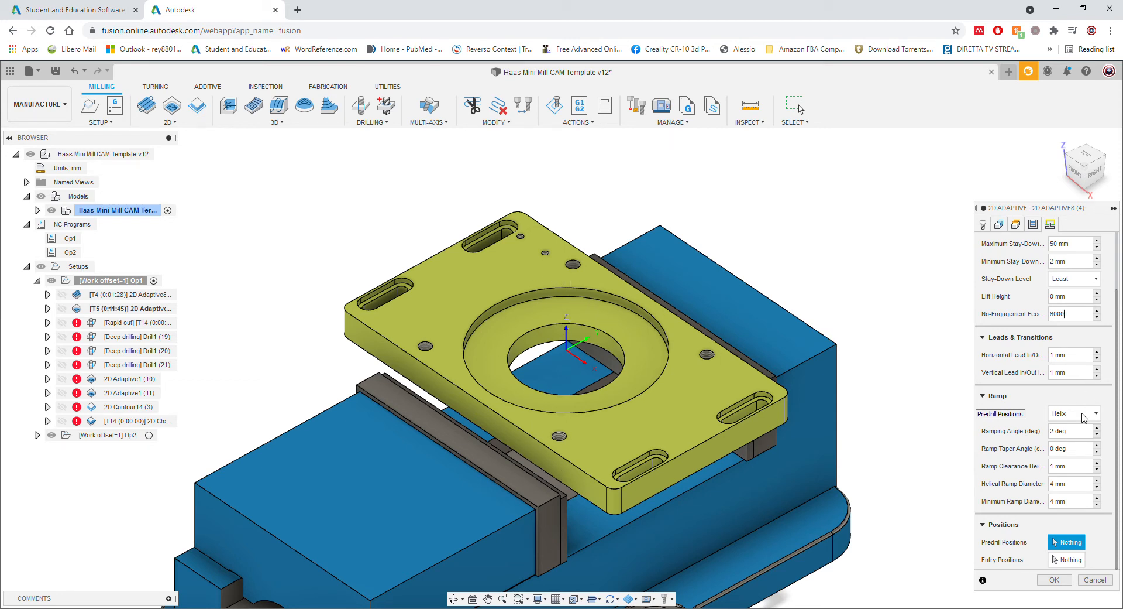
pyautogui.click(1081, 489)
pyautogui.tripleClick(1043, 489)
pyautogui.rightClick(1079, 490)
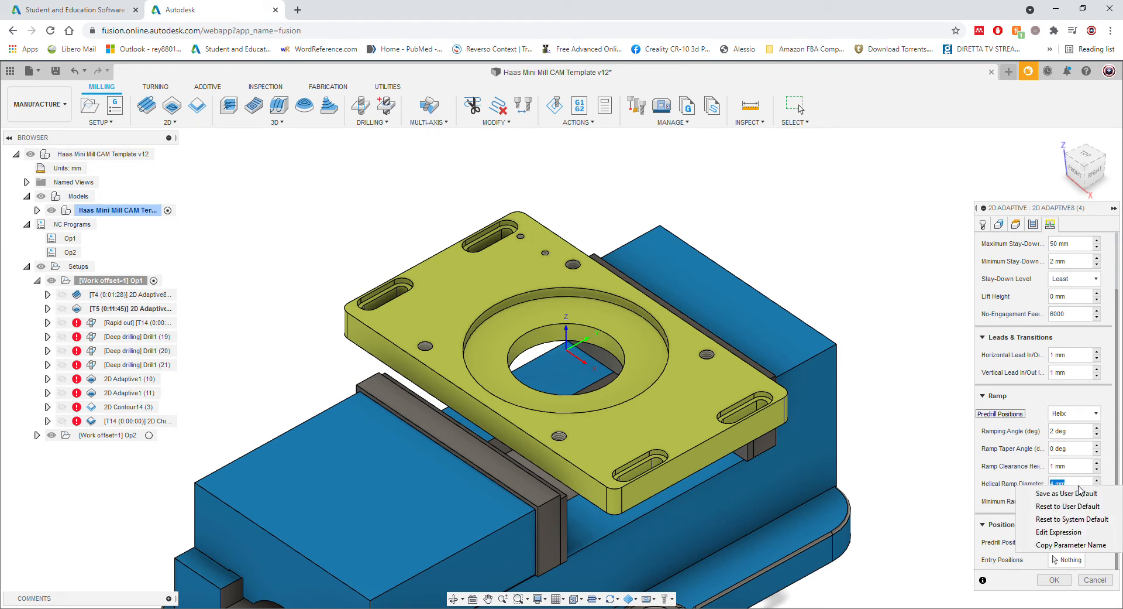
pyautogui.click(1058, 531)
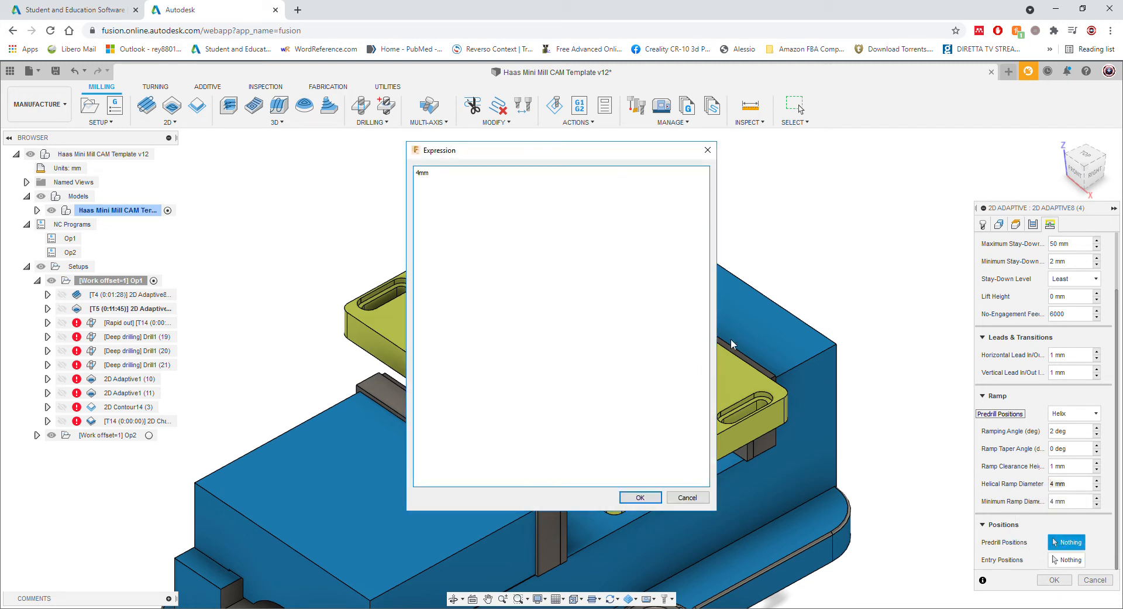
pyautogui.click(708, 149)
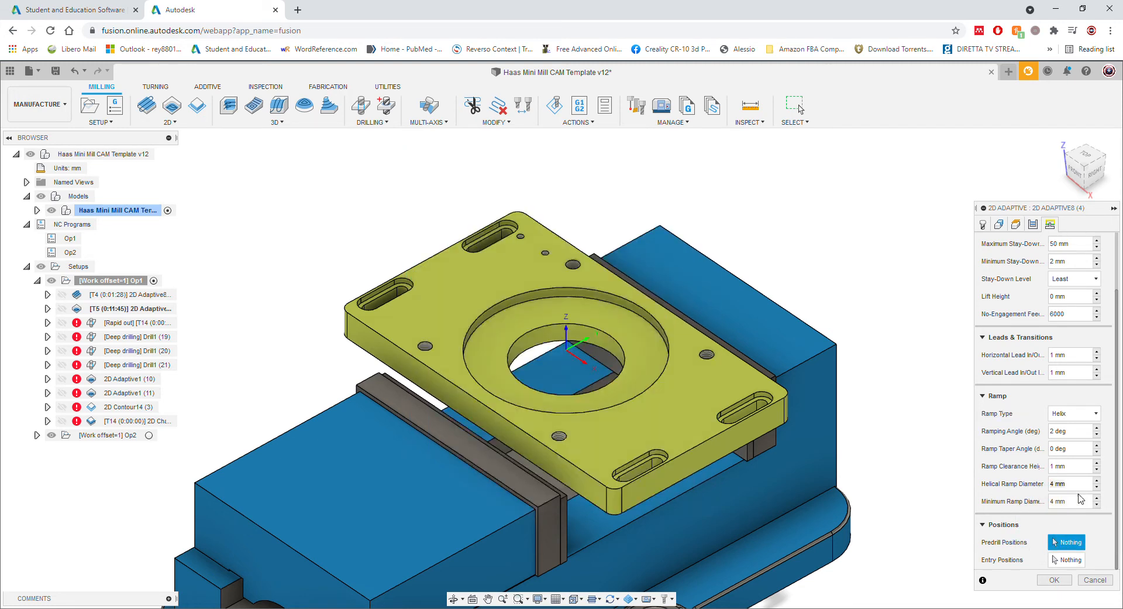
pyautogui.moveTo(1066, 484); pyautogui.dragTo(1019, 484)
pyautogui.press('Escape')
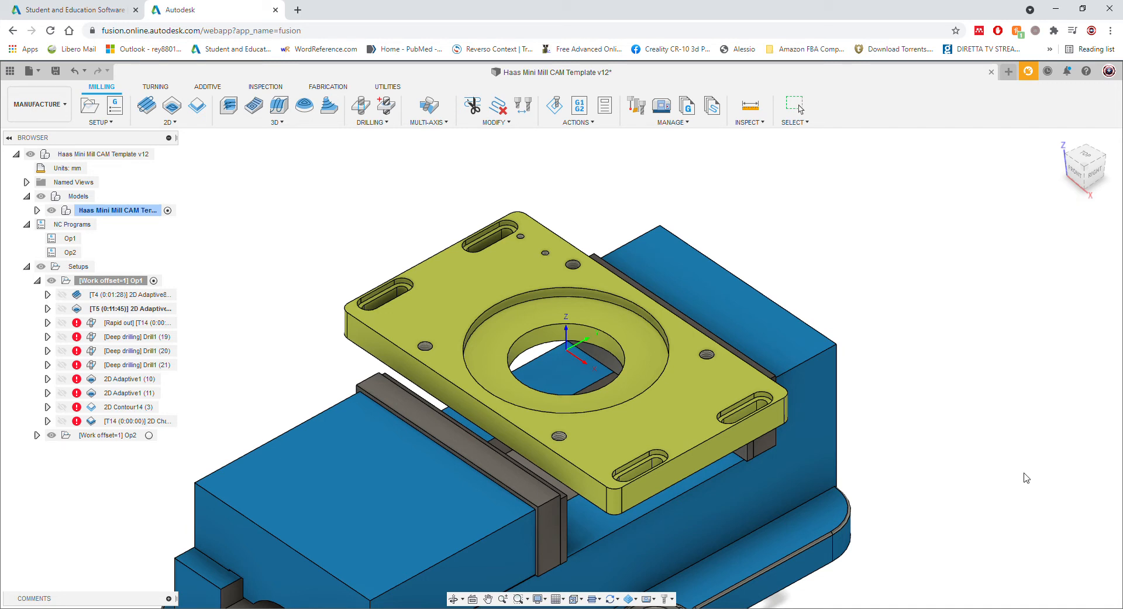
# Reopen the T5 2D Adaptive operation's linking settings and examine the helical ramping angle.
pyautogui.doubleClick(105, 308)
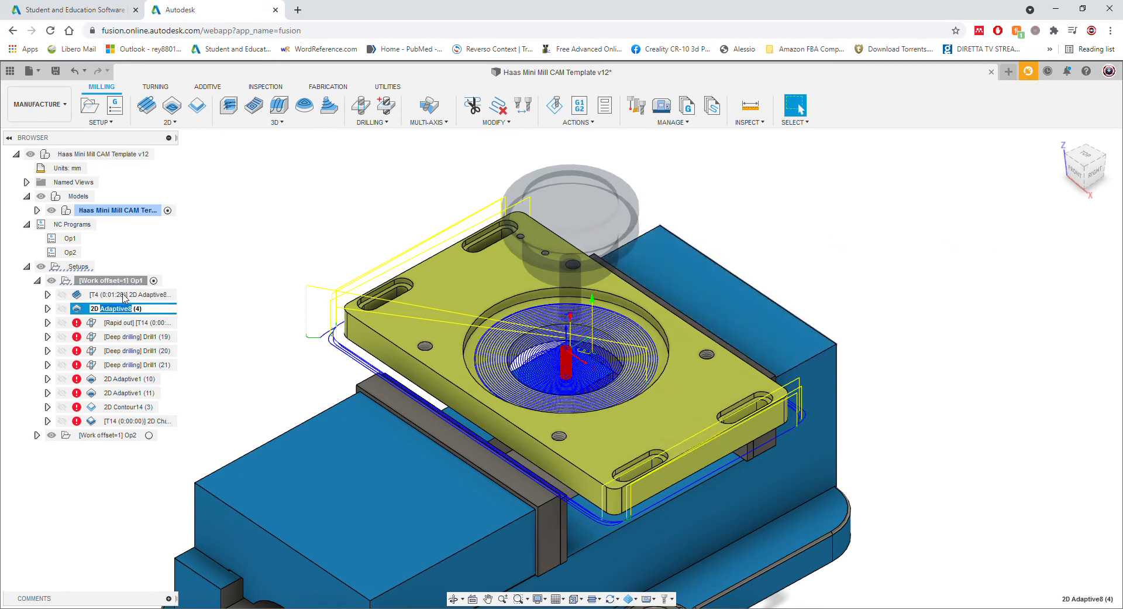
pyautogui.press('Return')
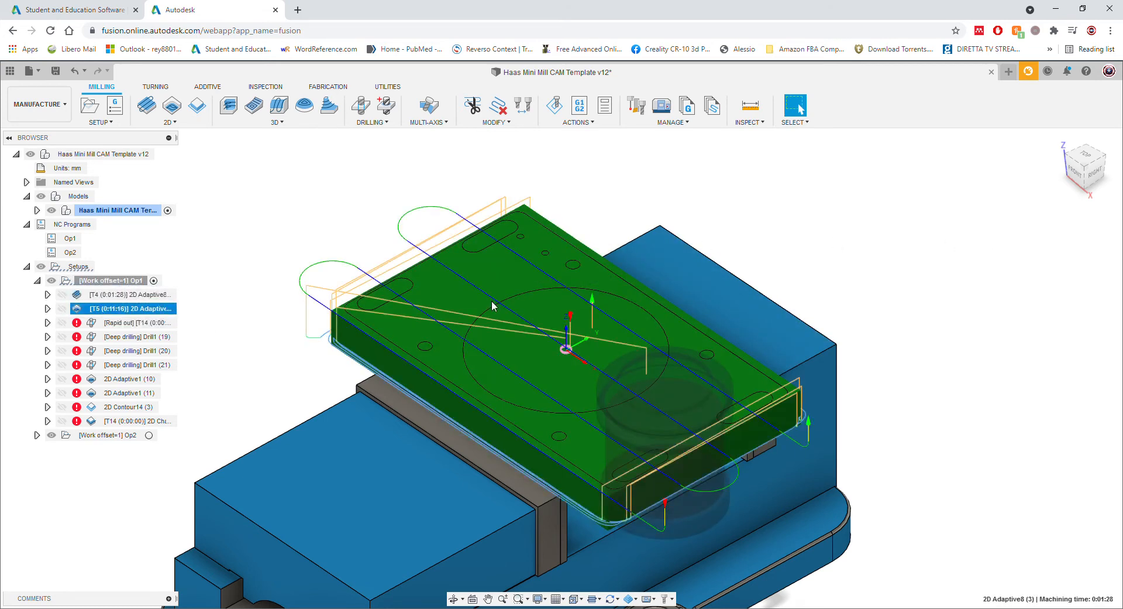
pyautogui.click(1050, 225)
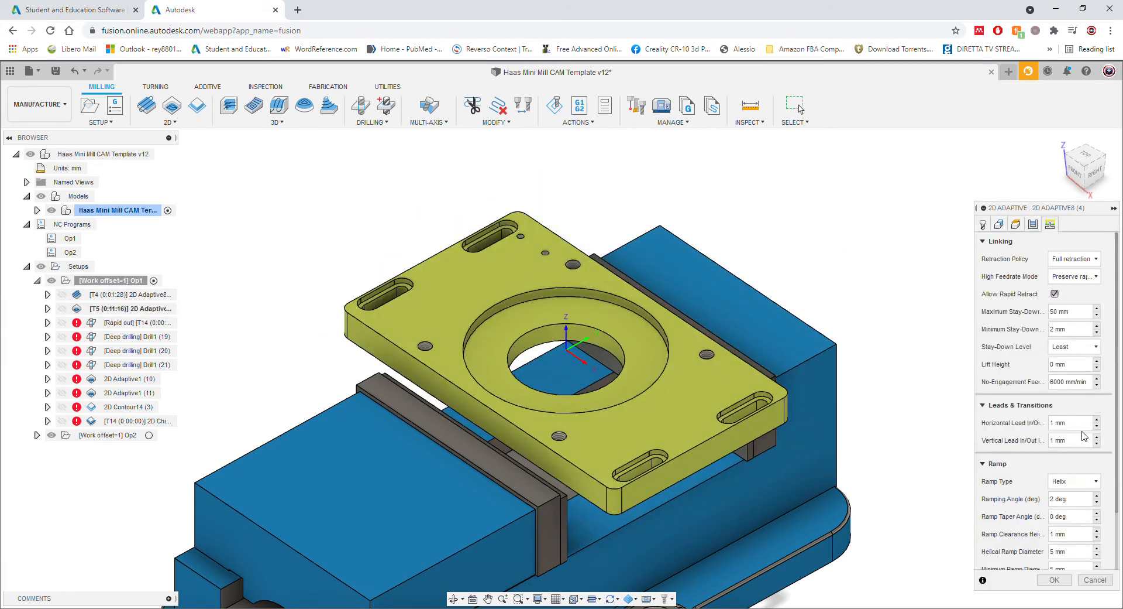
pyautogui.scroll(-1, 1042, 495)
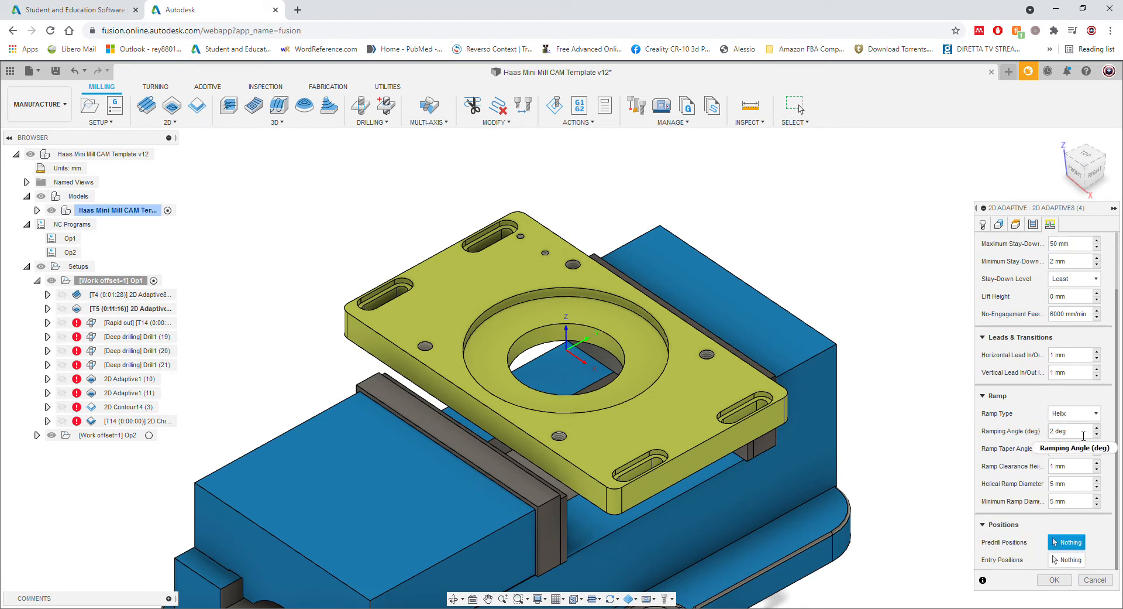
pyautogui.moveTo(1099, 432)
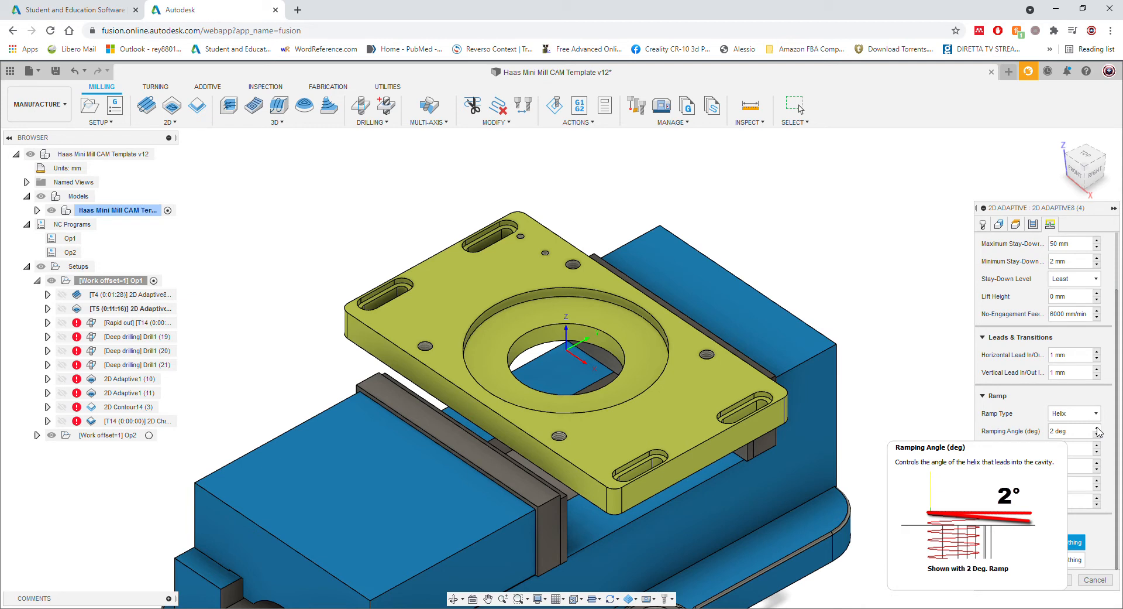
pyautogui.click(1098, 427)
pyautogui.click(1098, 440)
pyautogui.click(1097, 440)
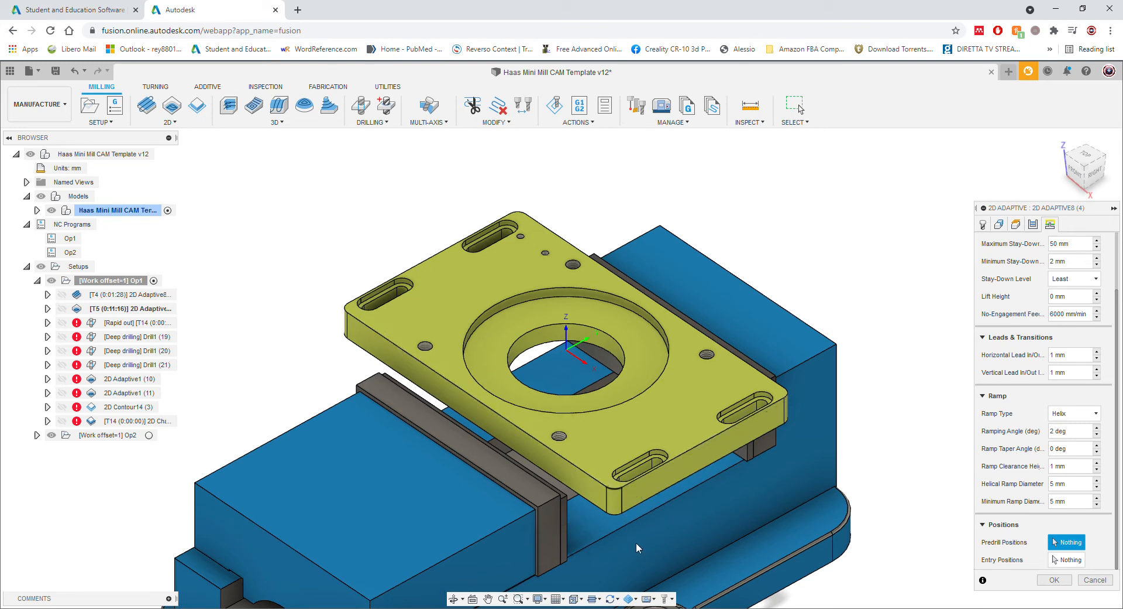
# Try the plate's front top corner as the 2D Adaptive's entry position, clear it again and apply the operation.
pyautogui.click(1068, 559)
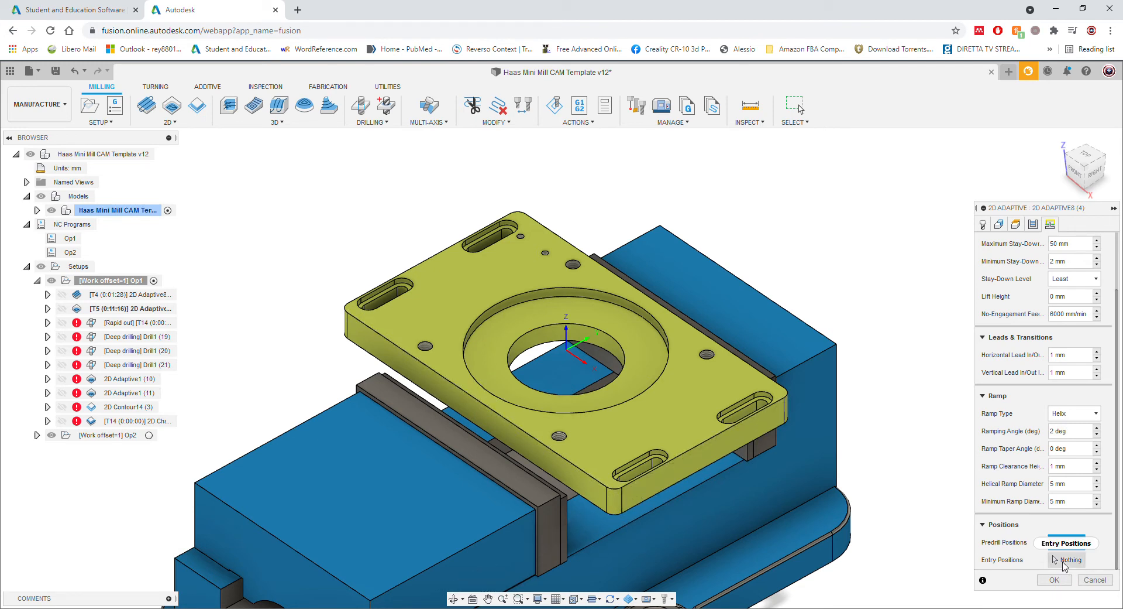
pyautogui.click(1062, 542)
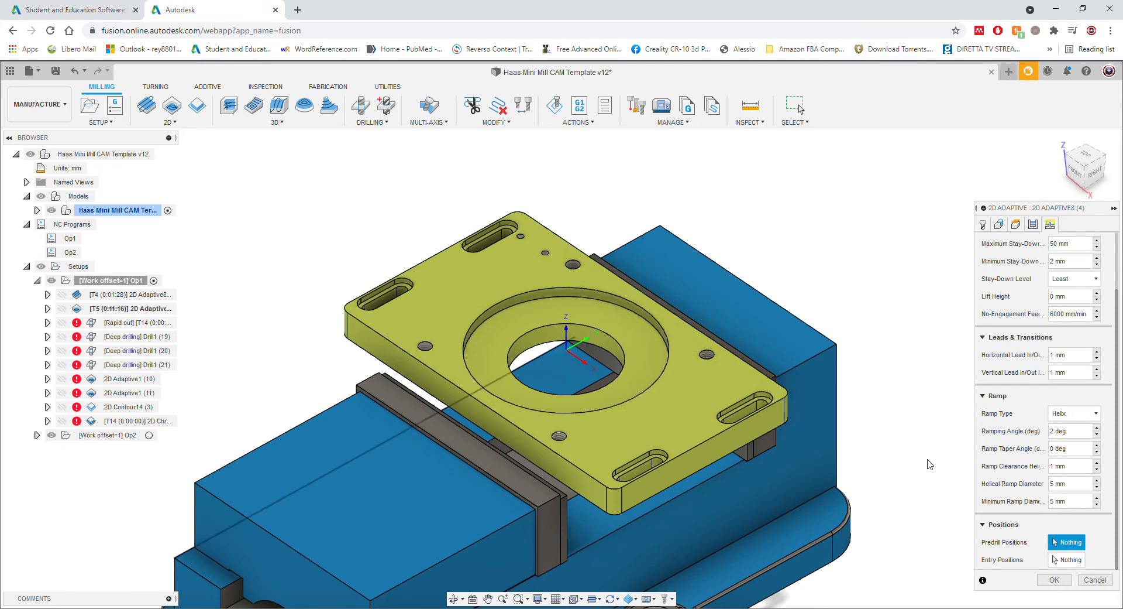
pyautogui.click(1076, 561)
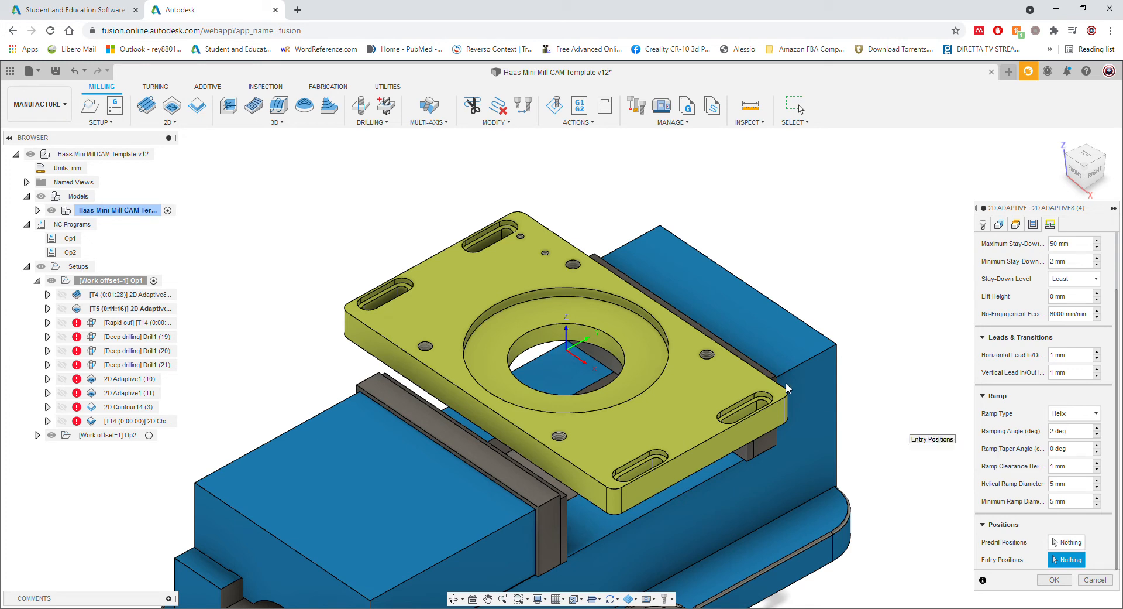
pyautogui.click(611, 488)
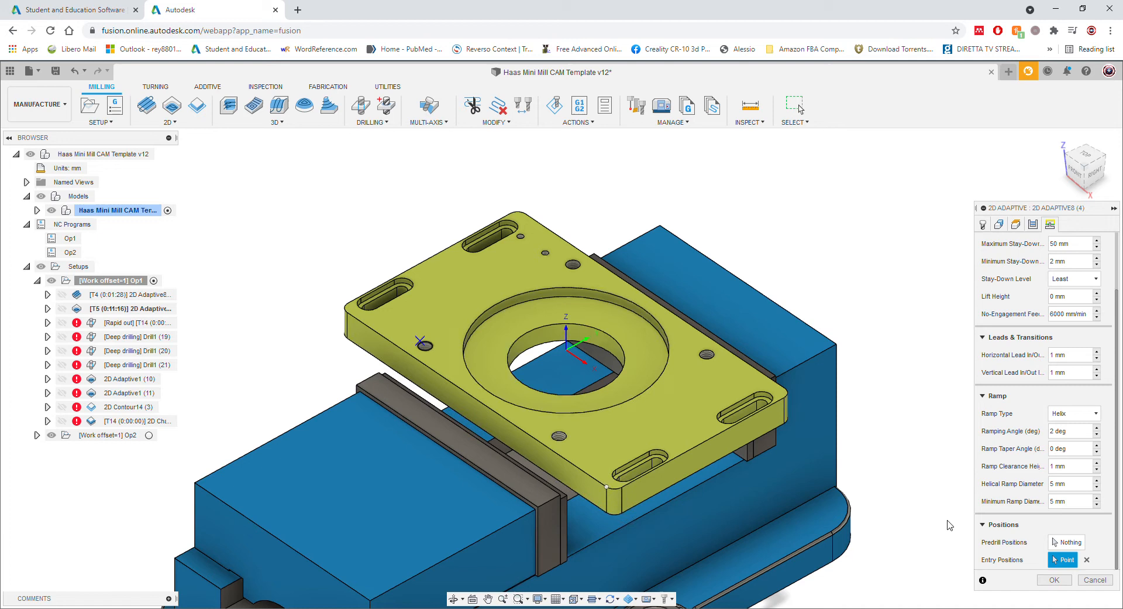
pyautogui.click(1087, 560)
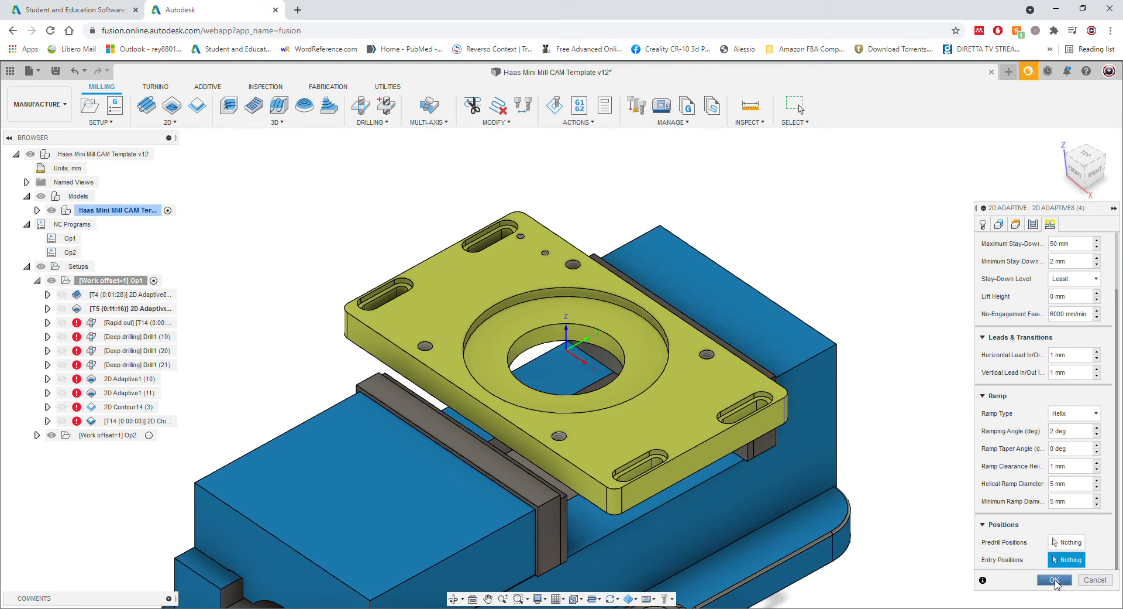
pyautogui.click(1055, 579)
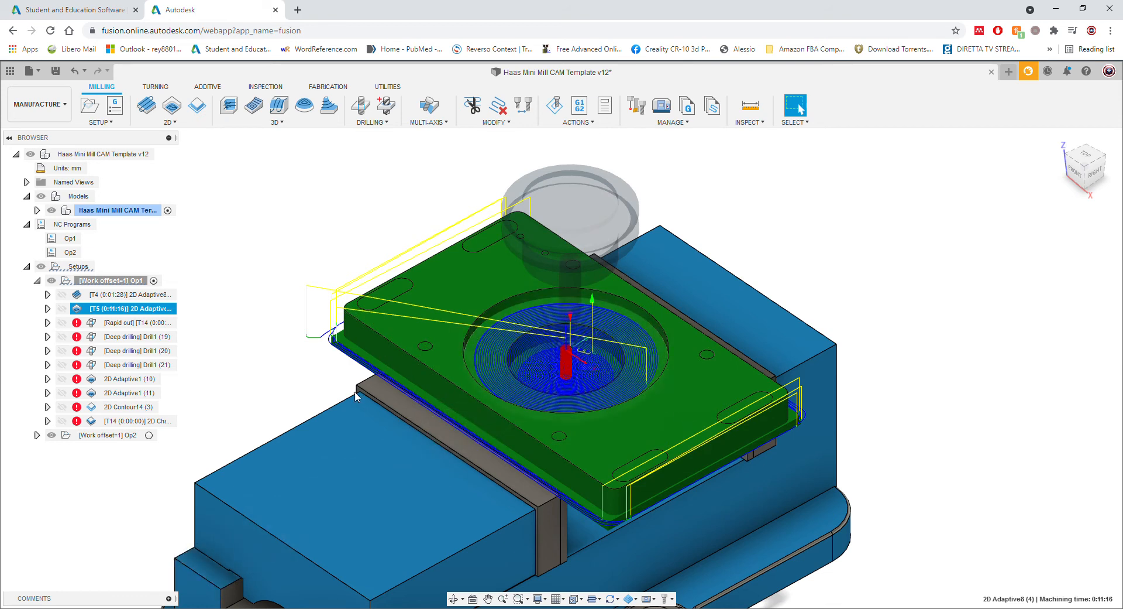
# Simulate the T4 and T5 2D Adaptive operations together, playing T4 and skipping ahead to T5.
pyautogui.keyDown('ctrl'); pyautogui.click(131, 294); pyautogui.keyUp('ctrl')
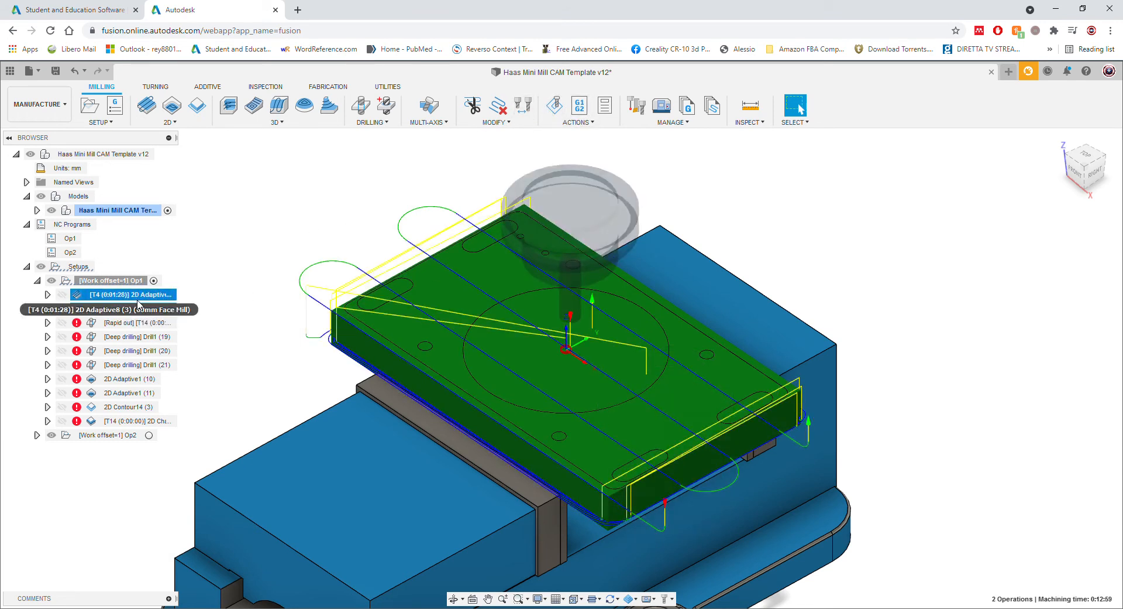
pyautogui.click(136, 281)
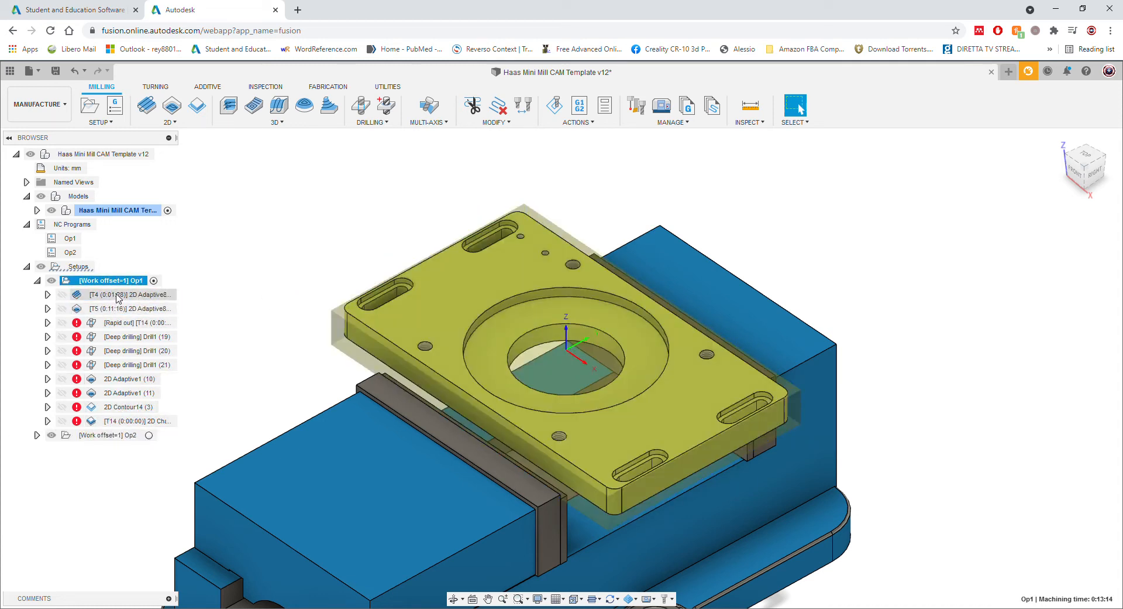
pyautogui.click(132, 296)
pyautogui.keyDown('ctrl'); pyautogui.click(133, 309); pyautogui.keyUp('ctrl')
pyautogui.click(555, 106)
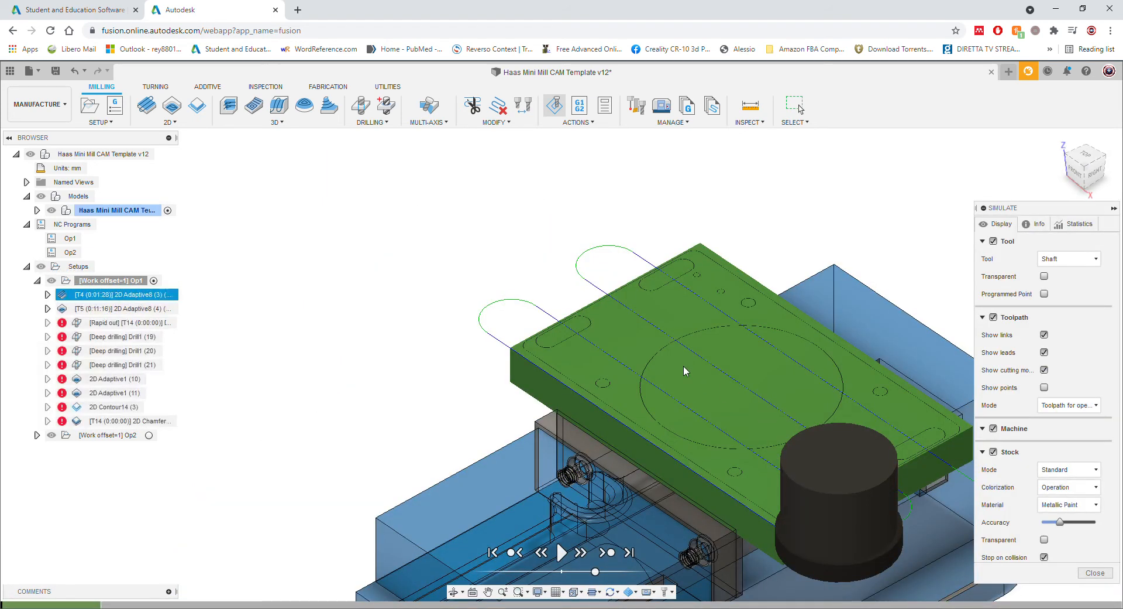
pyautogui.moveTo(602, 355); pyautogui.dragTo(592, 355, button='middle')
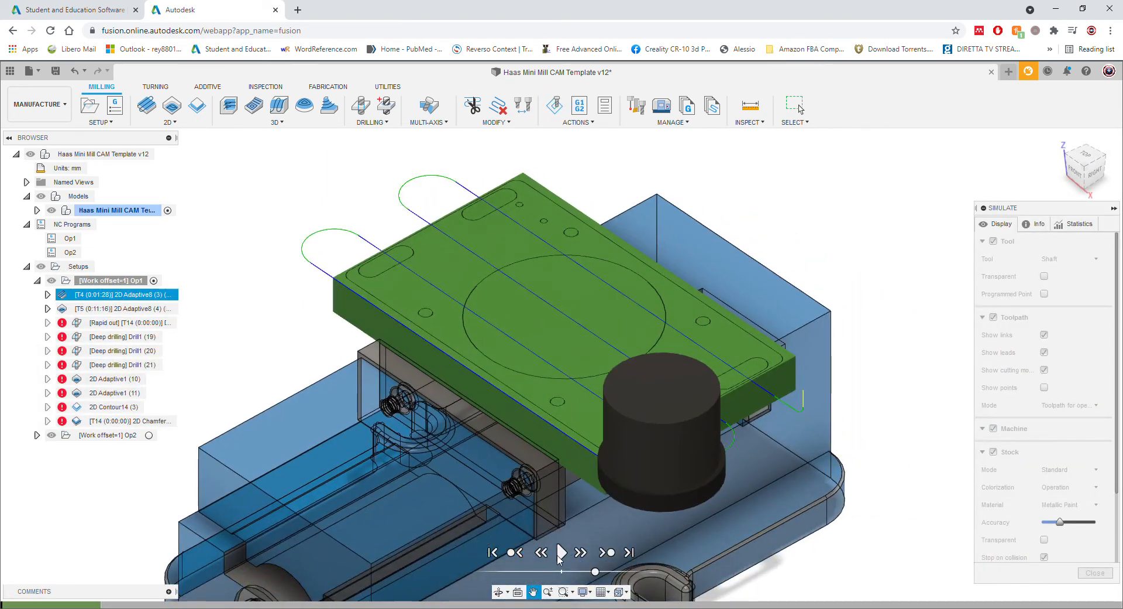
pyautogui.click(560, 552)
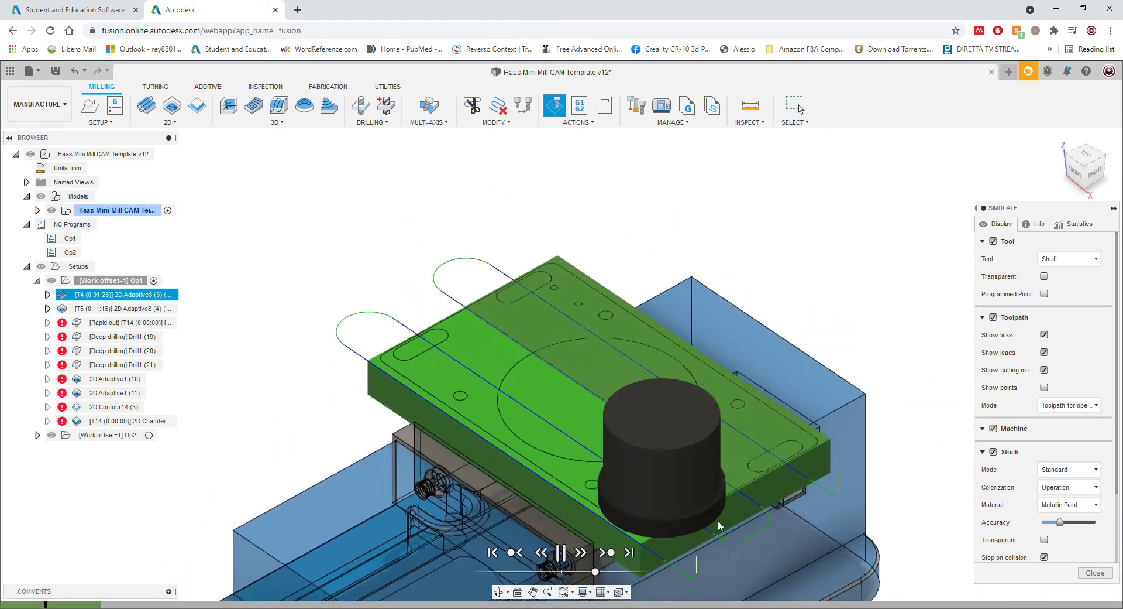
pyautogui.click(607, 553)
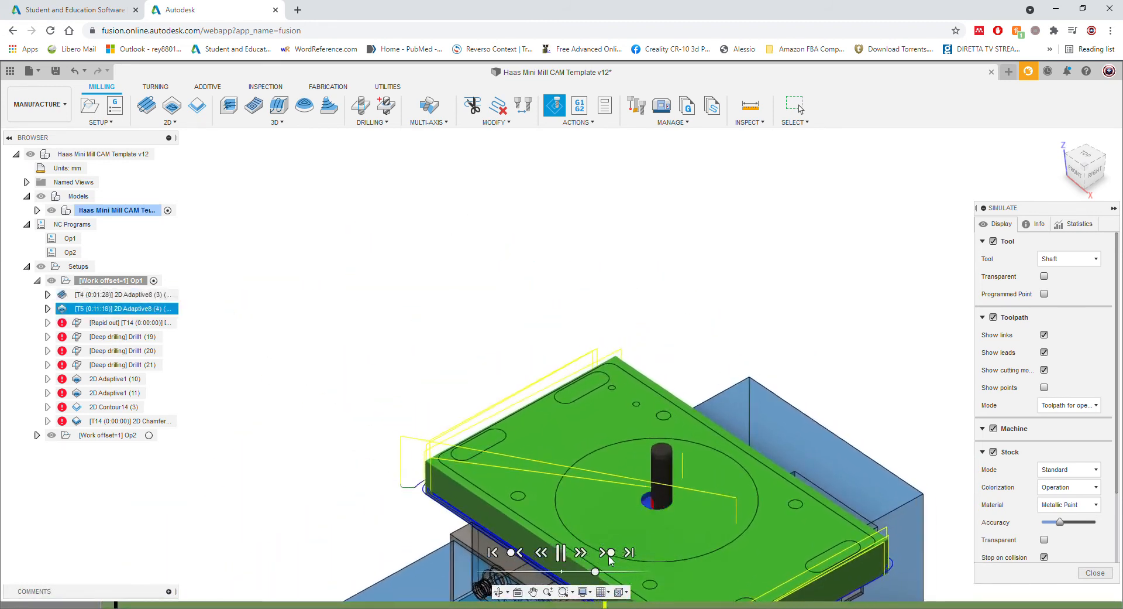
# Slow the simulation playback as T5 starts cutting the central bore, and gradually speed it back up.
pyautogui.moveTo(595, 572); pyautogui.dragTo(581, 571)
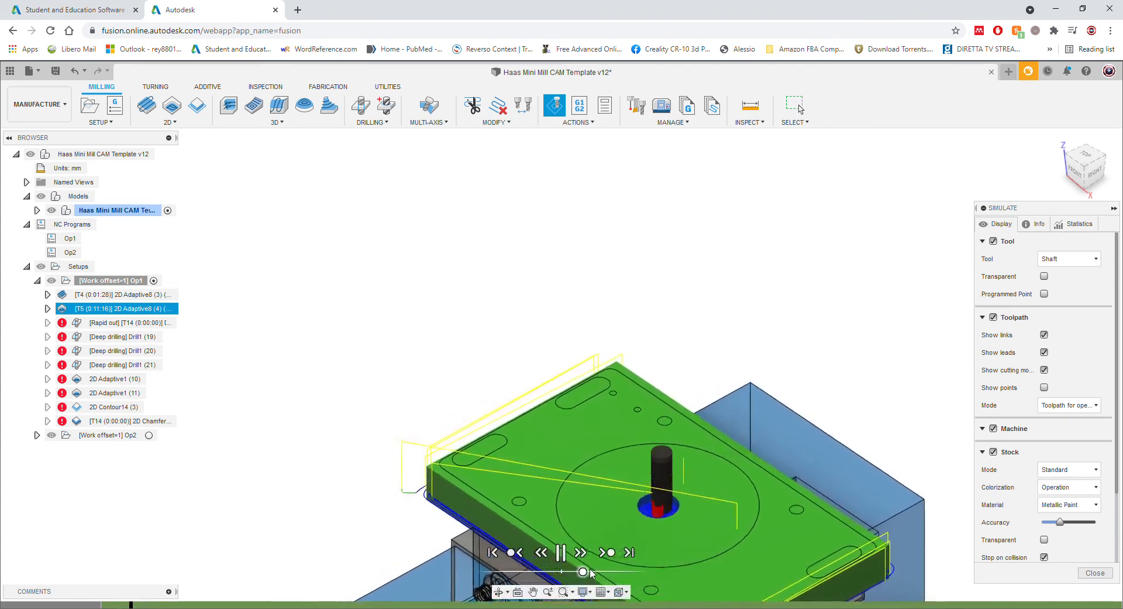
pyautogui.click(590, 572)
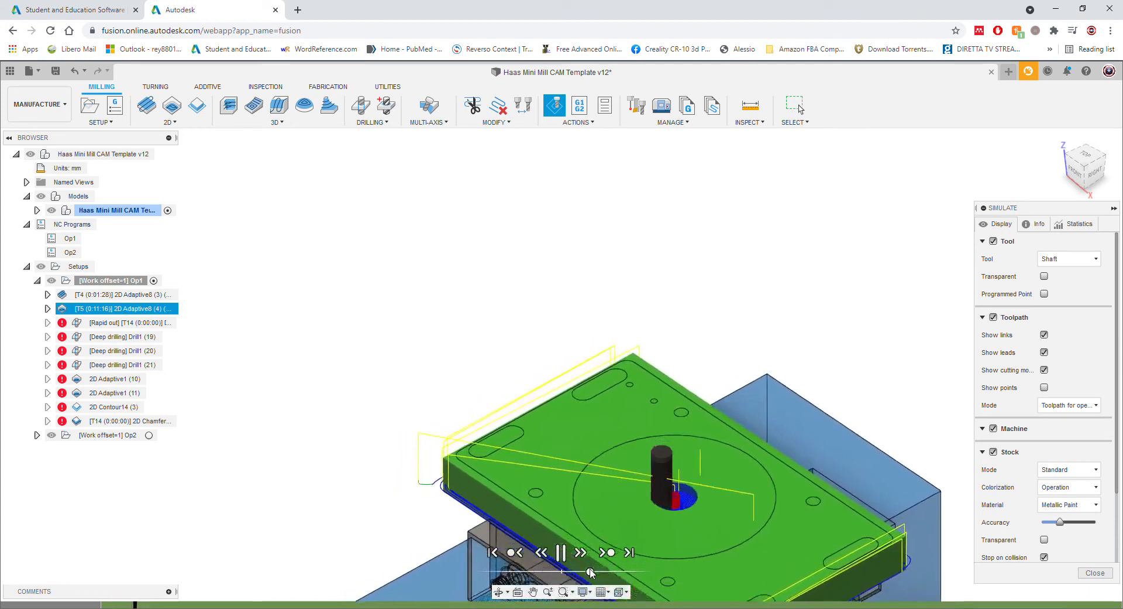
pyautogui.moveTo(590, 572); pyautogui.dragTo(595, 572)
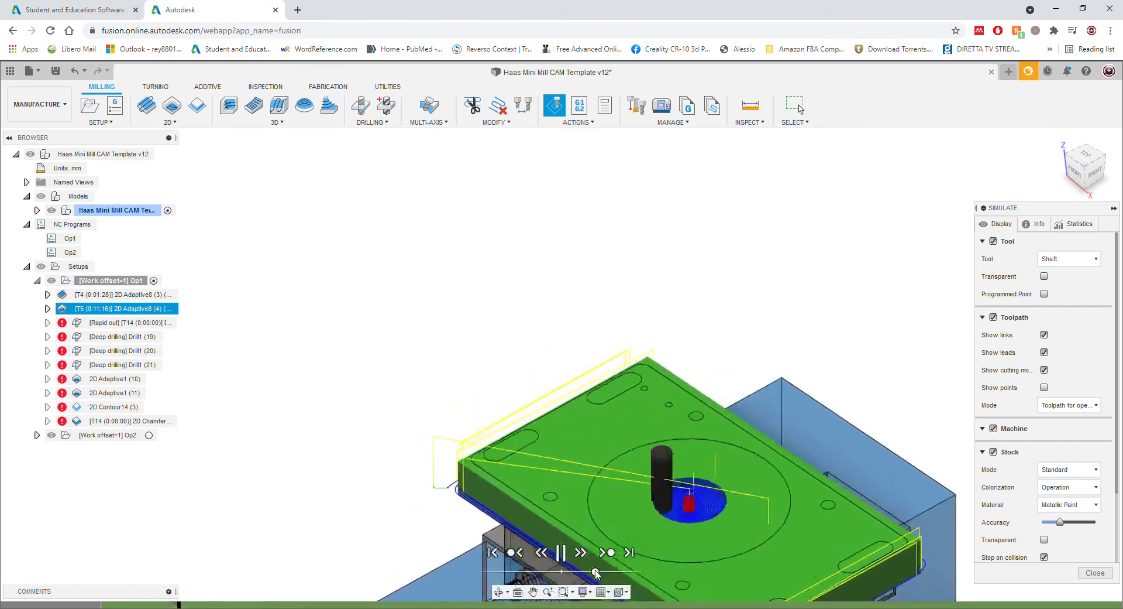
pyautogui.moveTo(596, 572); pyautogui.dragTo(602, 573)
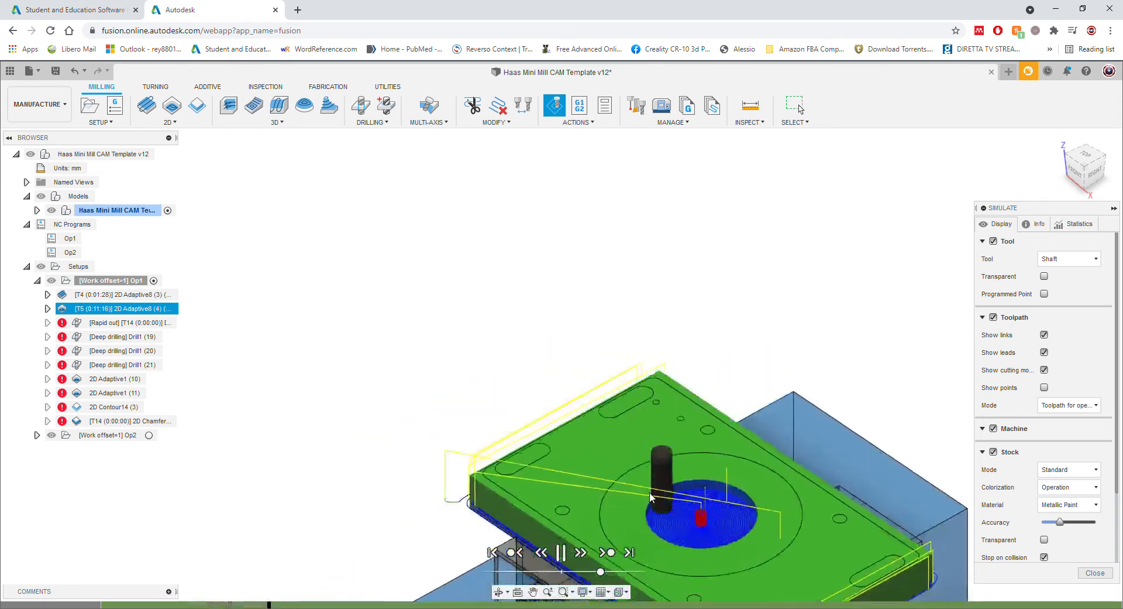
# Examine the simulated stock along the stepped central bore's walls, close the simulation and clear the operation selection.
pyautogui.moveTo(666, 461); pyautogui.dragTo(628, 357, button='middle')
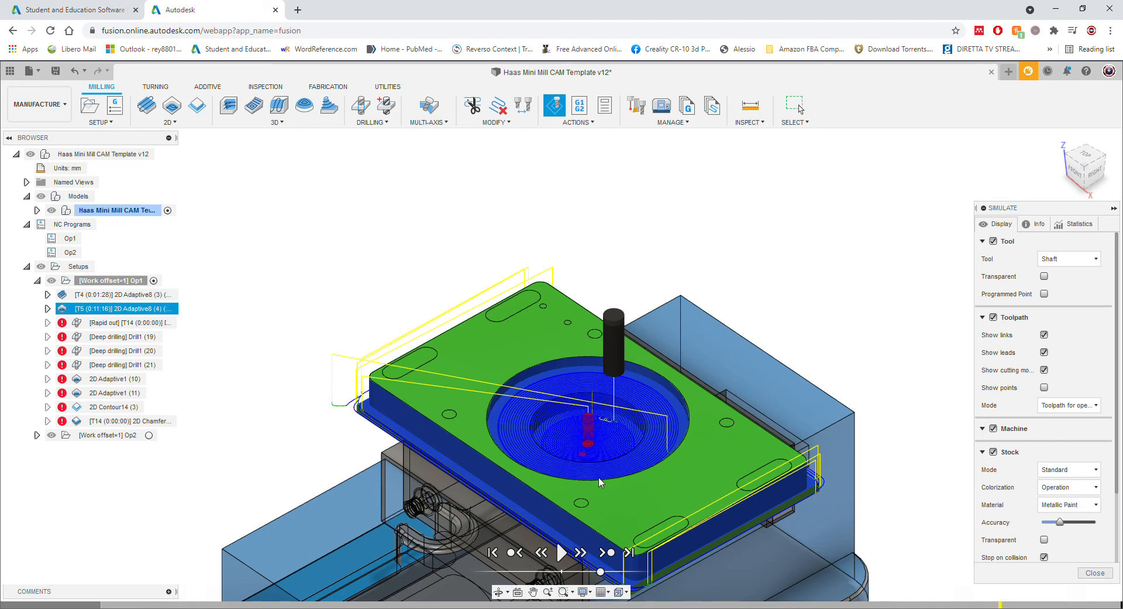
pyautogui.scroll(10, 636, 452)
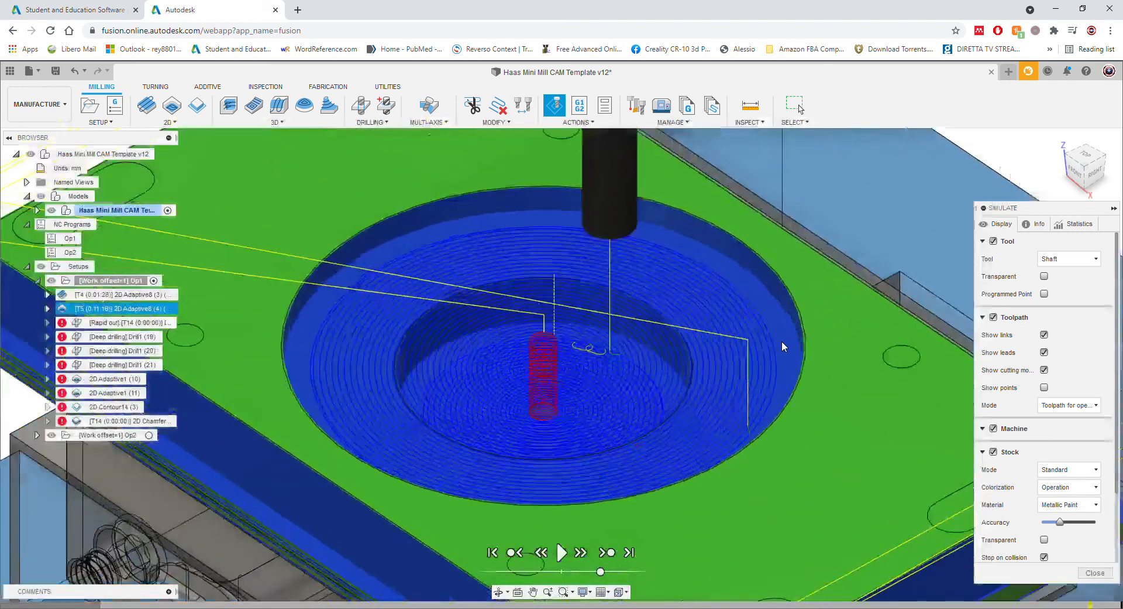
pyautogui.scroll(2, 794, 334)
pyautogui.scroll(3, 828, 335)
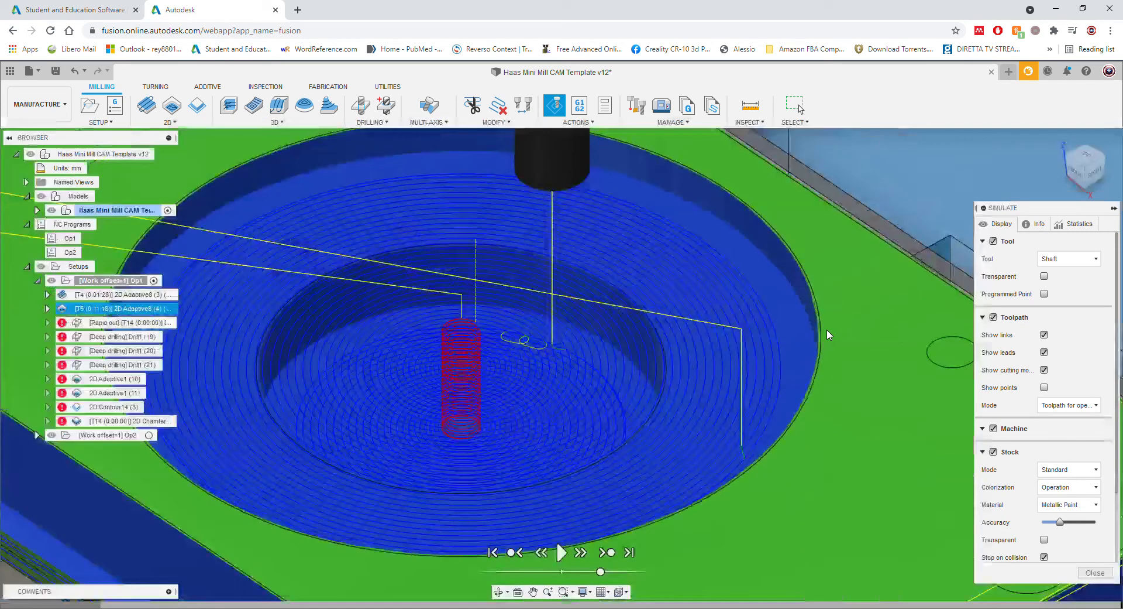
pyautogui.scroll(4, 753, 331)
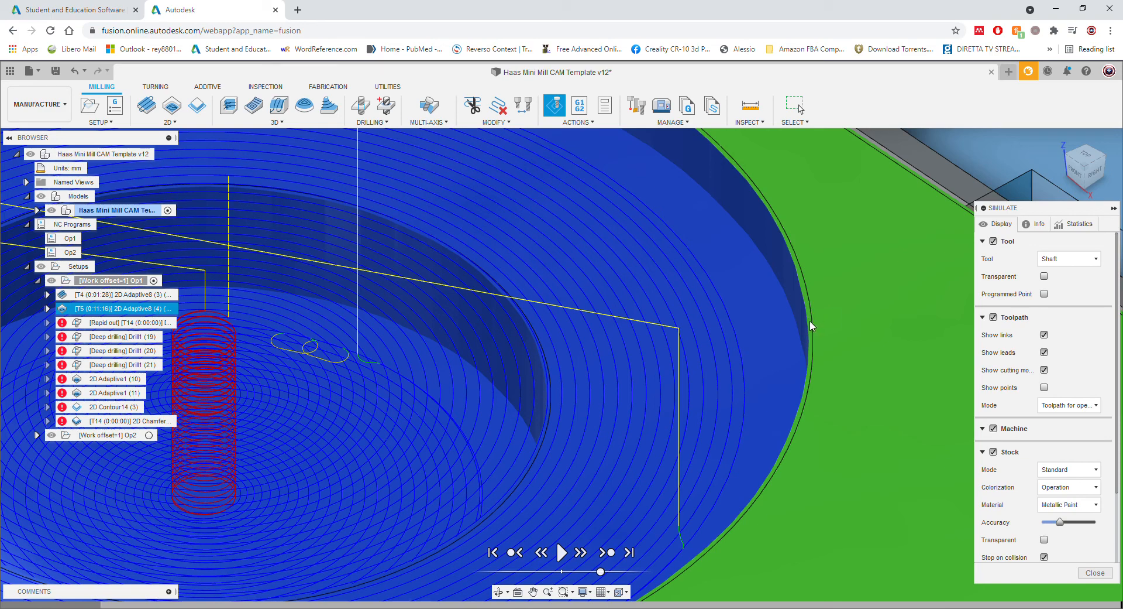
pyautogui.scroll(-6, 775, 366)
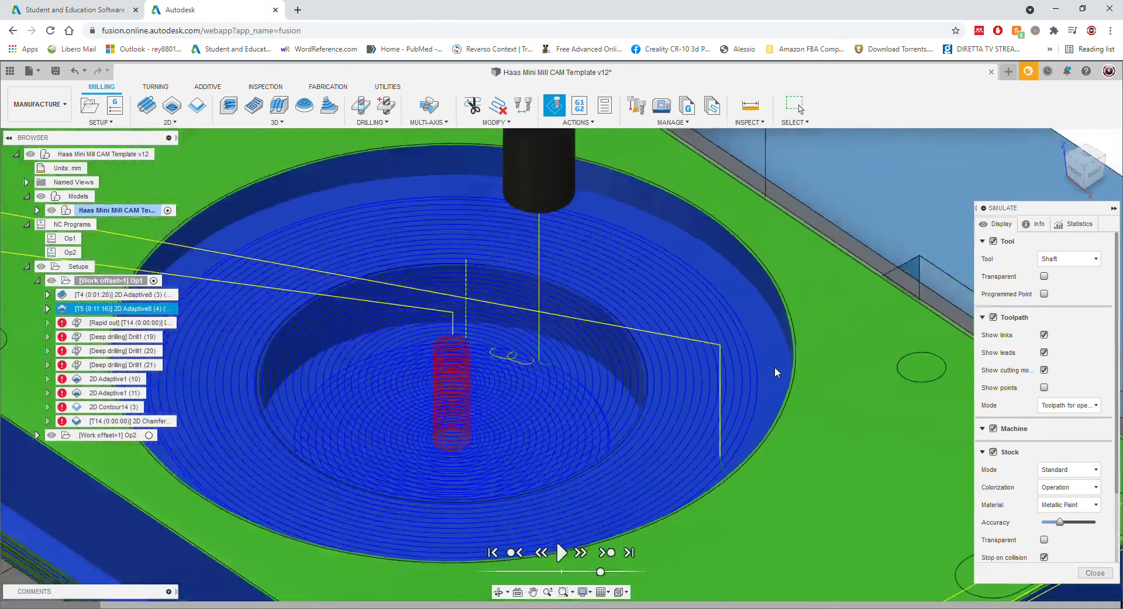
pyautogui.scroll(-4, 775, 367)
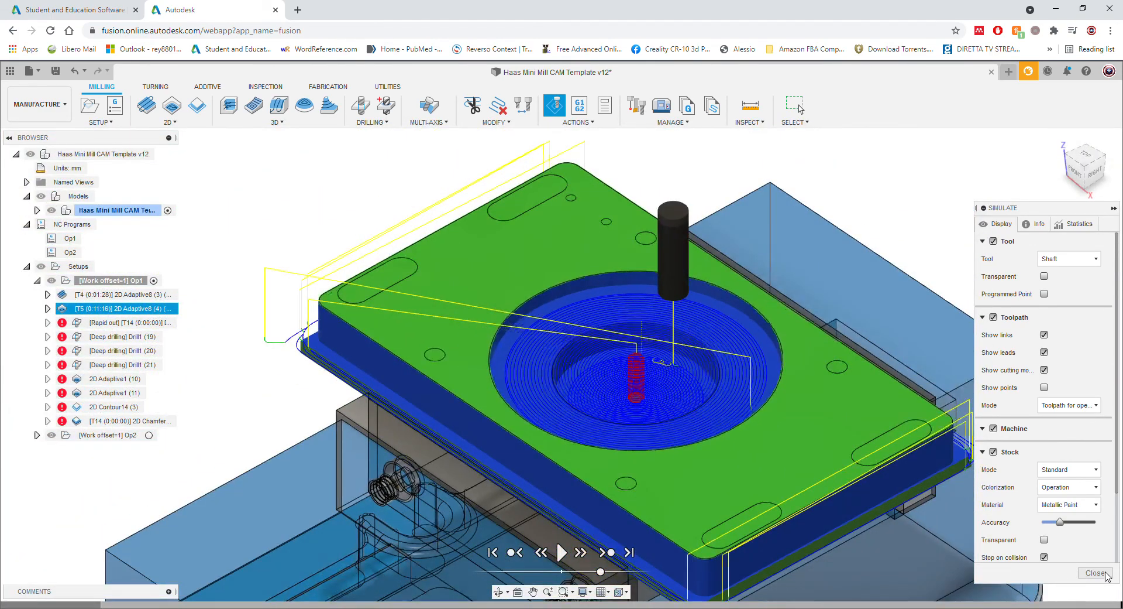
pyautogui.click(1095, 572)
pyautogui.moveTo(682, 436); pyautogui.dragTo(794, 498, button='middle')
pyautogui.scroll(-8, 794, 498)
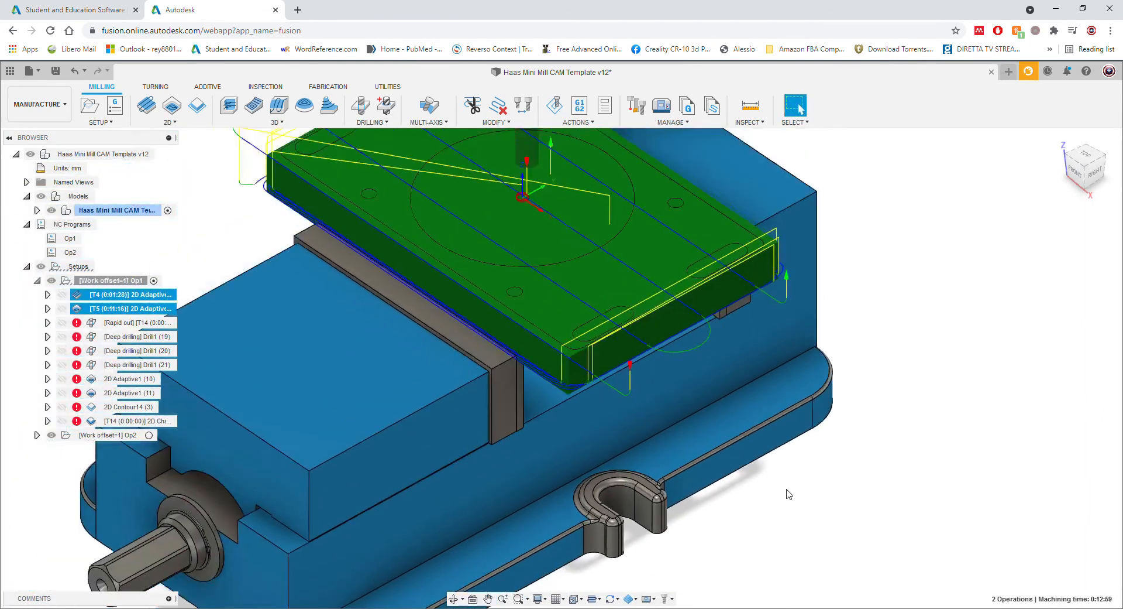
pyautogui.moveTo(681, 475); pyautogui.dragTo(700, 519, button='middle')
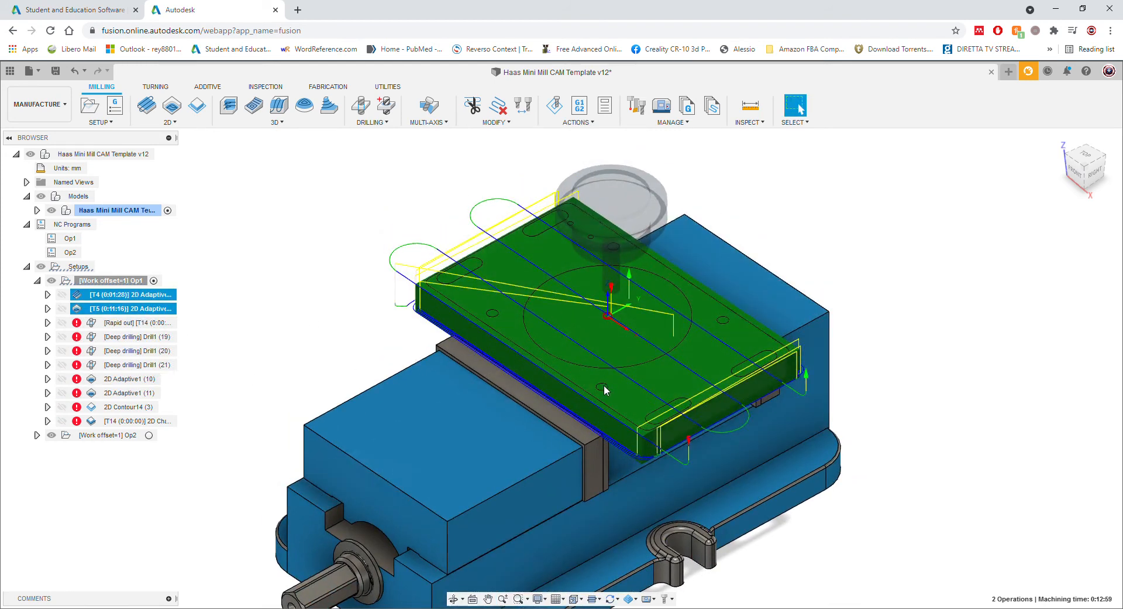
pyautogui.click(316, 293)
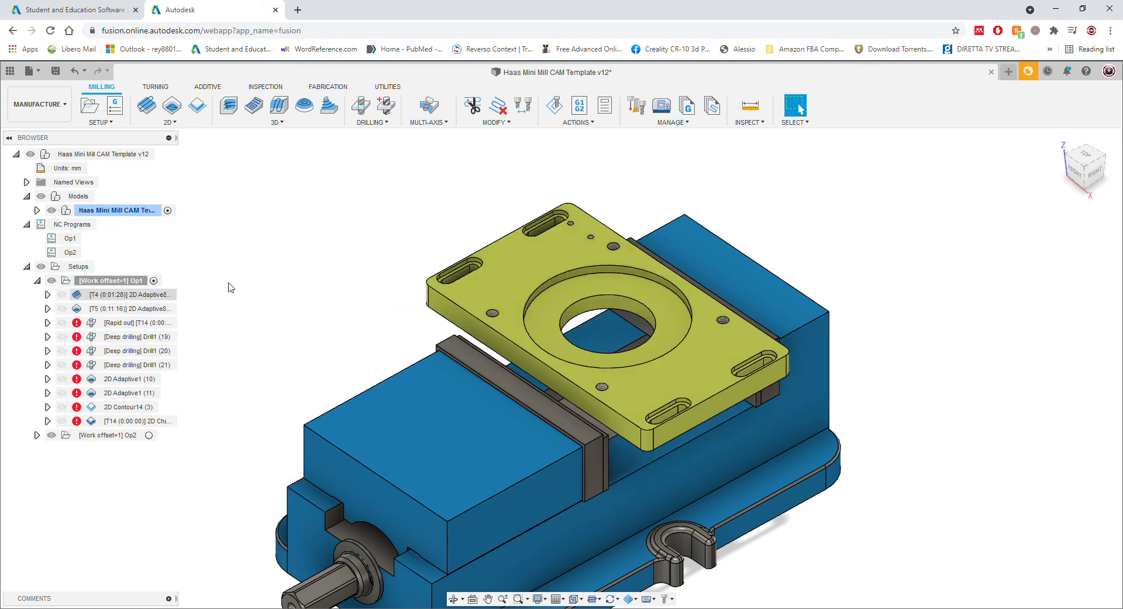
# Include only 2D Adaptive8 (3) and 2D Adaptive8 (4) in the Op1 NC program.
pyautogui.click(73, 238)
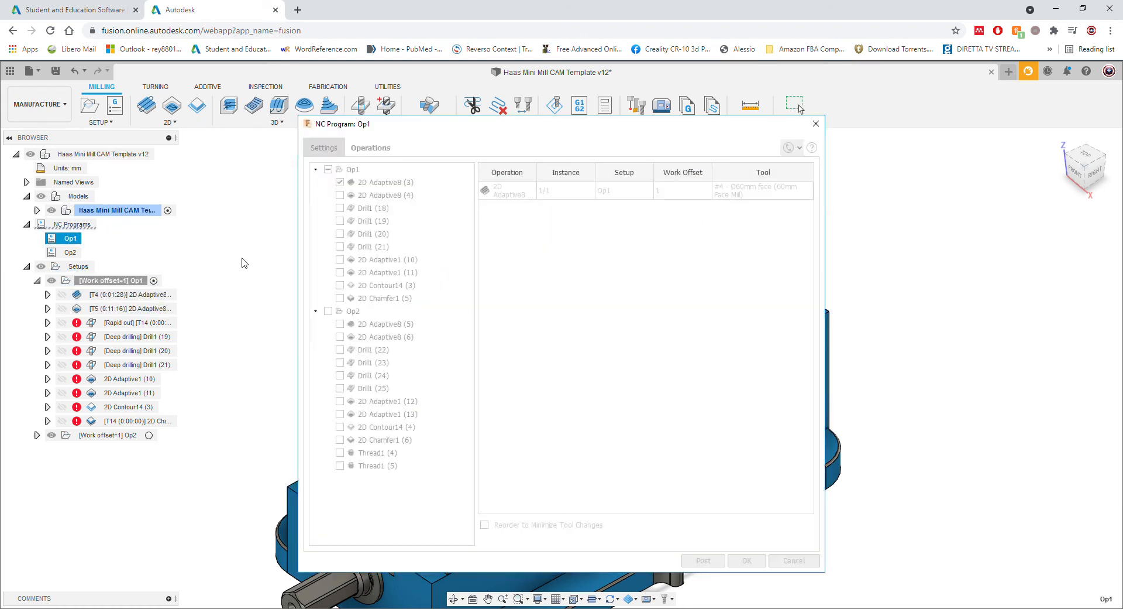
pyautogui.click(328, 170)
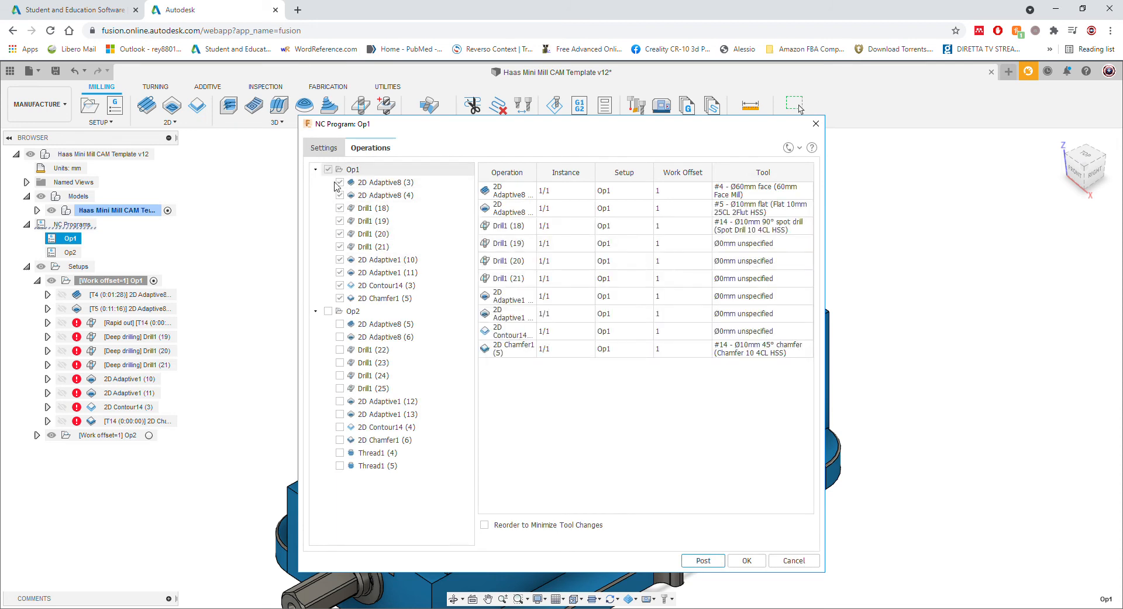
pyautogui.click(328, 169)
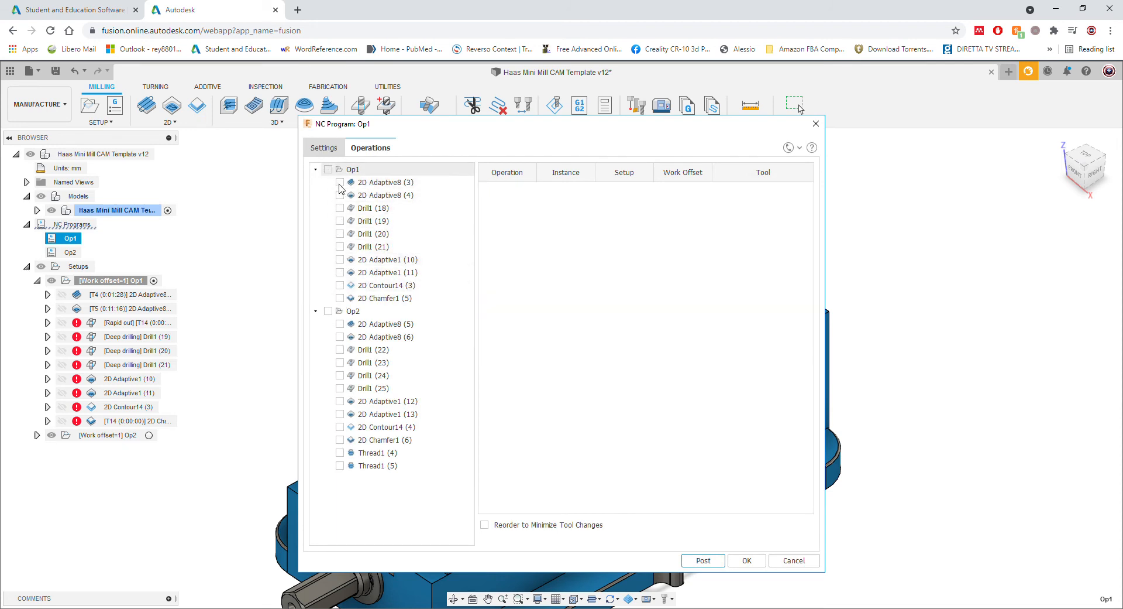
pyautogui.click(339, 182)
pyautogui.click(340, 195)
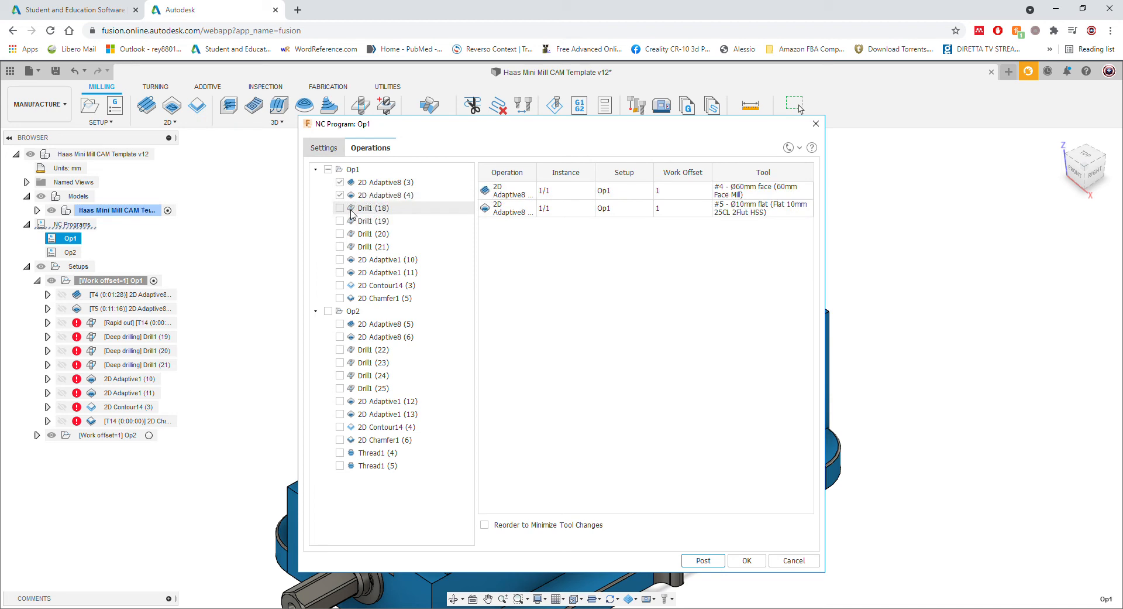
# Choose the Temporary Files folder as the output folder in the Op1 NC program's settings.
pyautogui.click(330, 148)
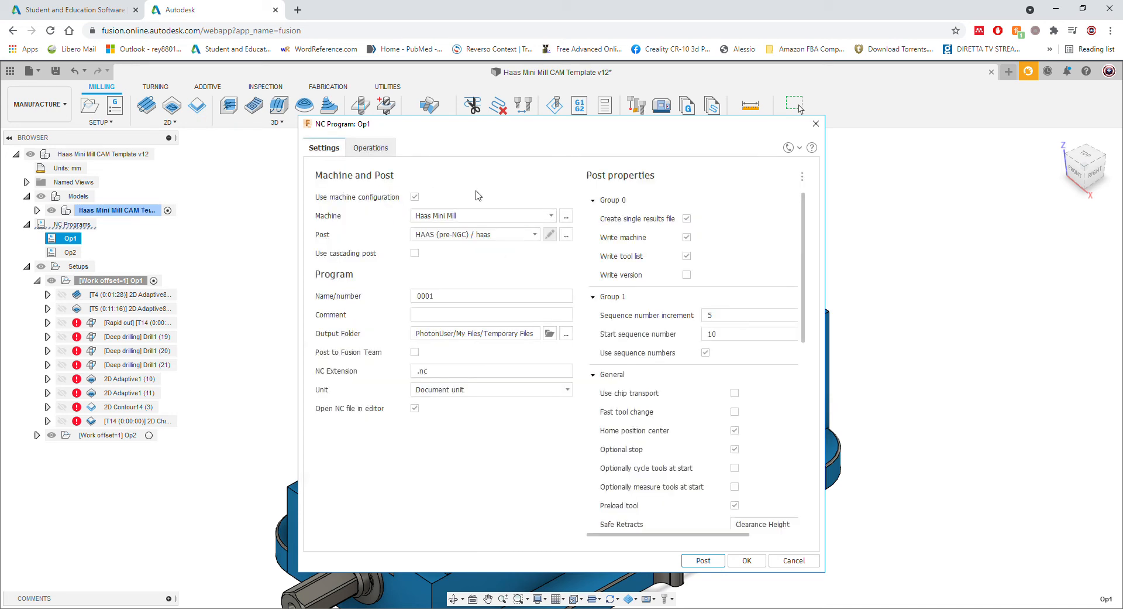
pyautogui.click(566, 334)
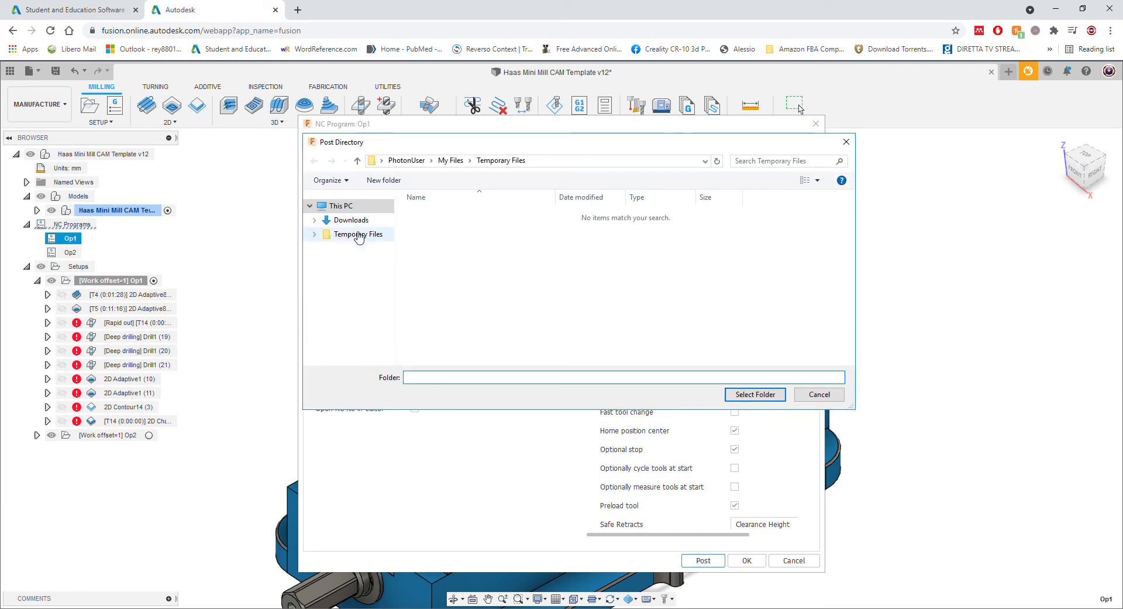
pyautogui.click(358, 234)
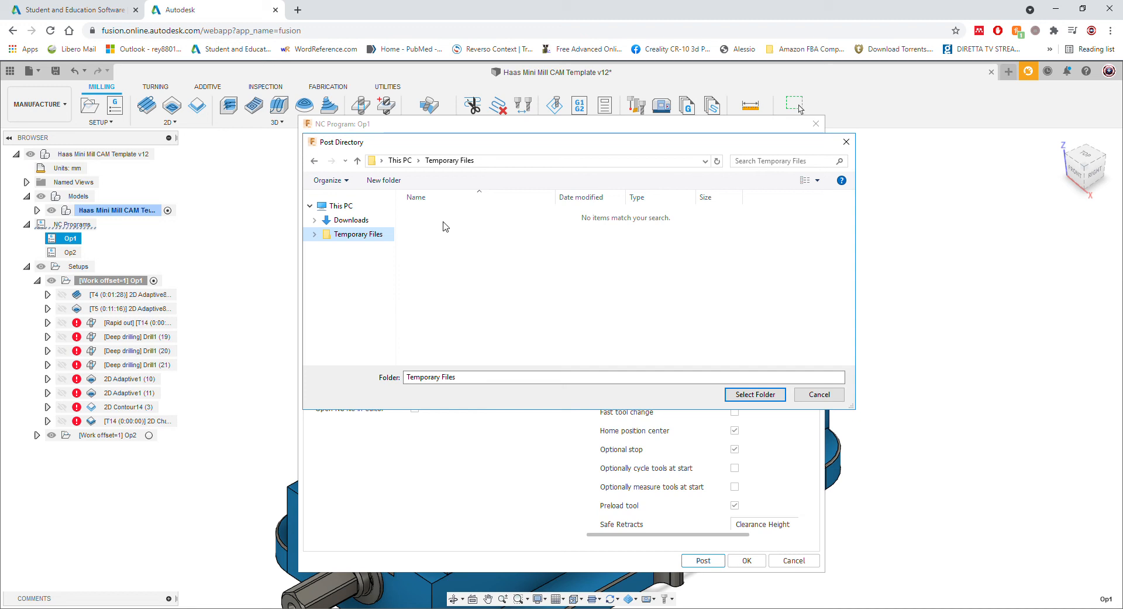
pyautogui.click(747, 396)
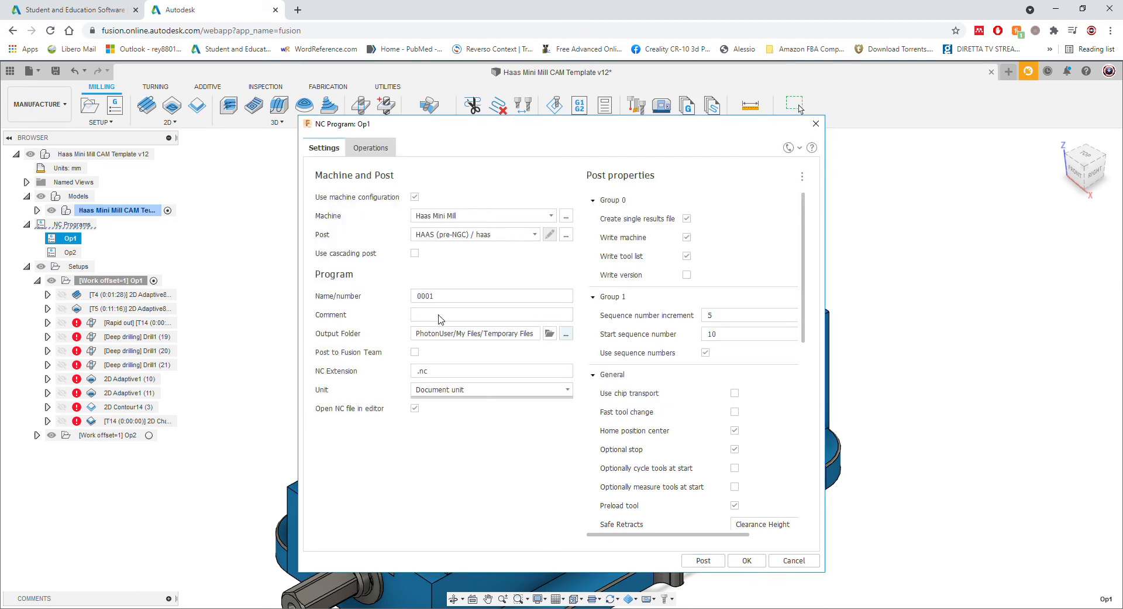
# Set the NC program's number to 0002 and enter "test comment" as its comment.
pyautogui.moveTo(450, 301); pyautogui.dragTo(399, 301)
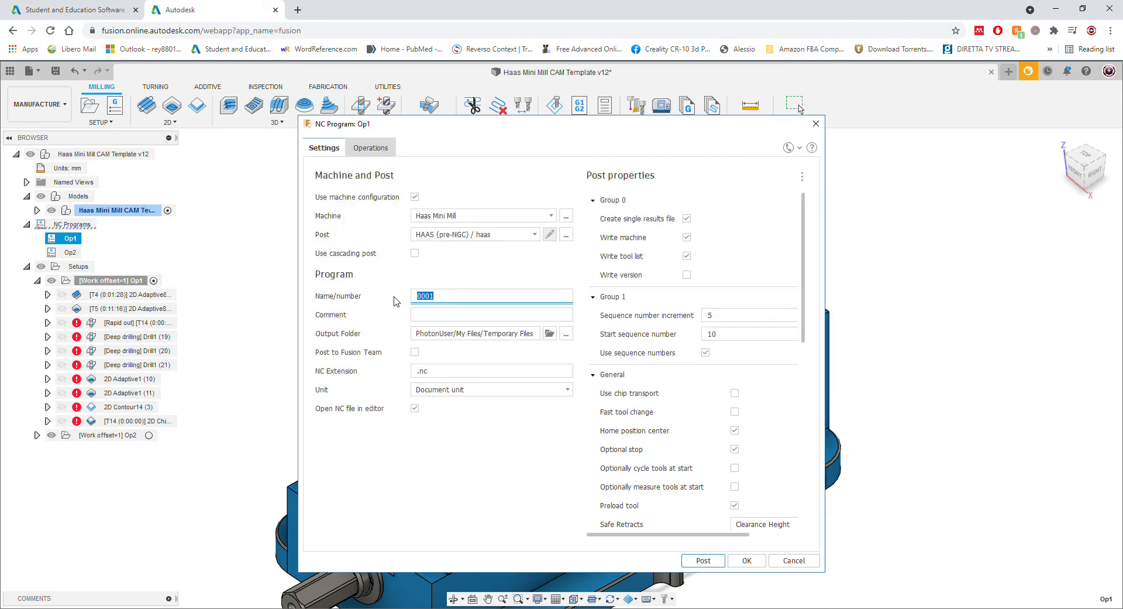
pyautogui.write('0')
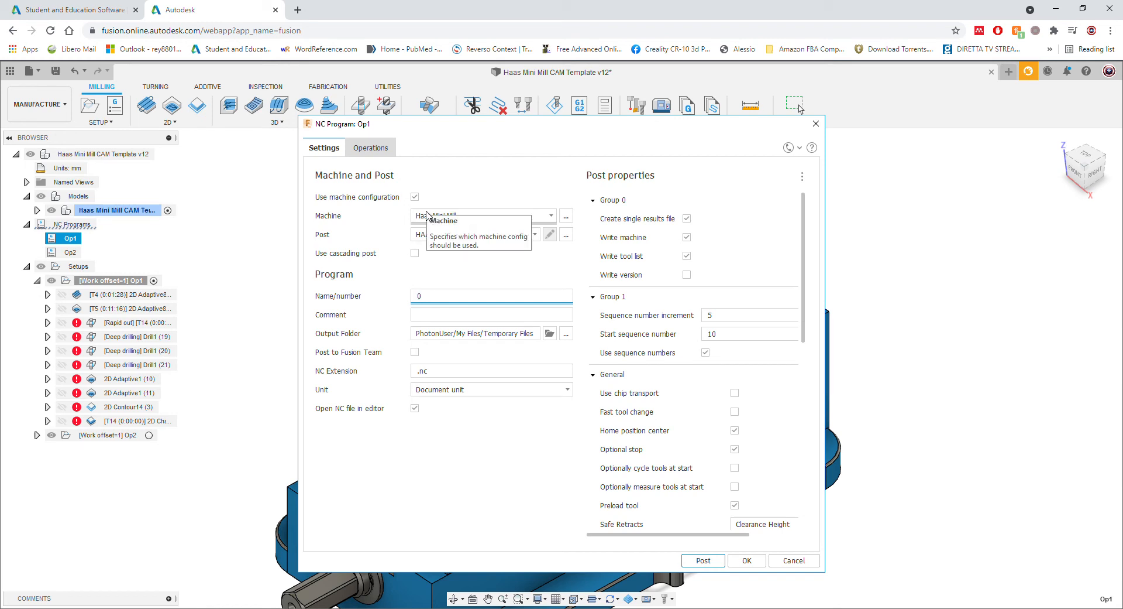
pyautogui.click(440, 316)
pyautogui.write('test comment')
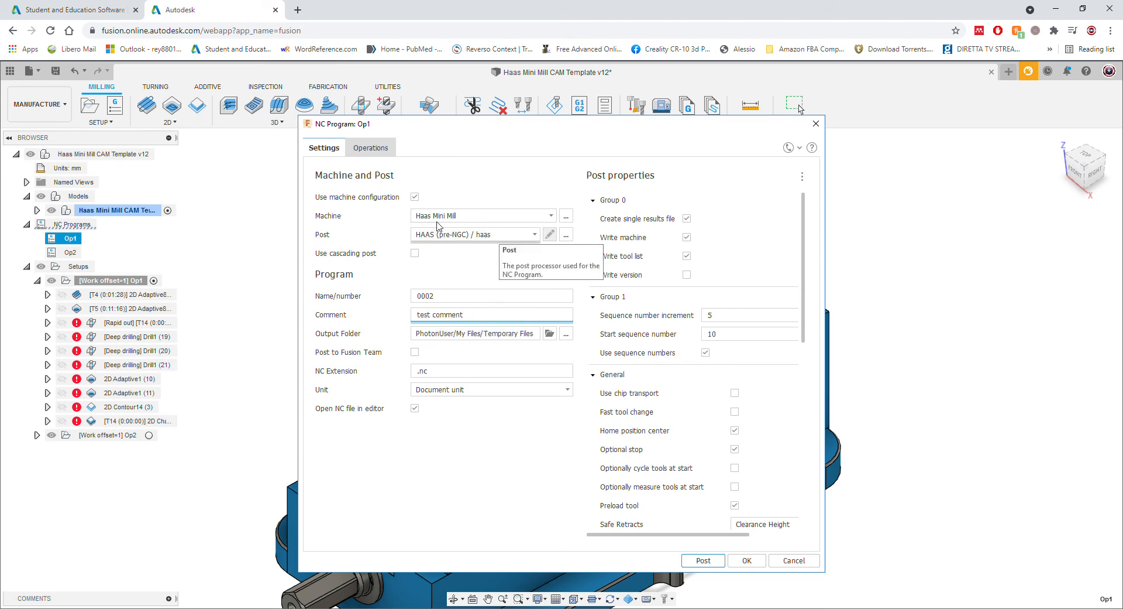
# Post the Op1 NC program, maximize the code editor that opens with 0002.nc and dismiss its extension suggestion.
pyautogui.click(704, 560)
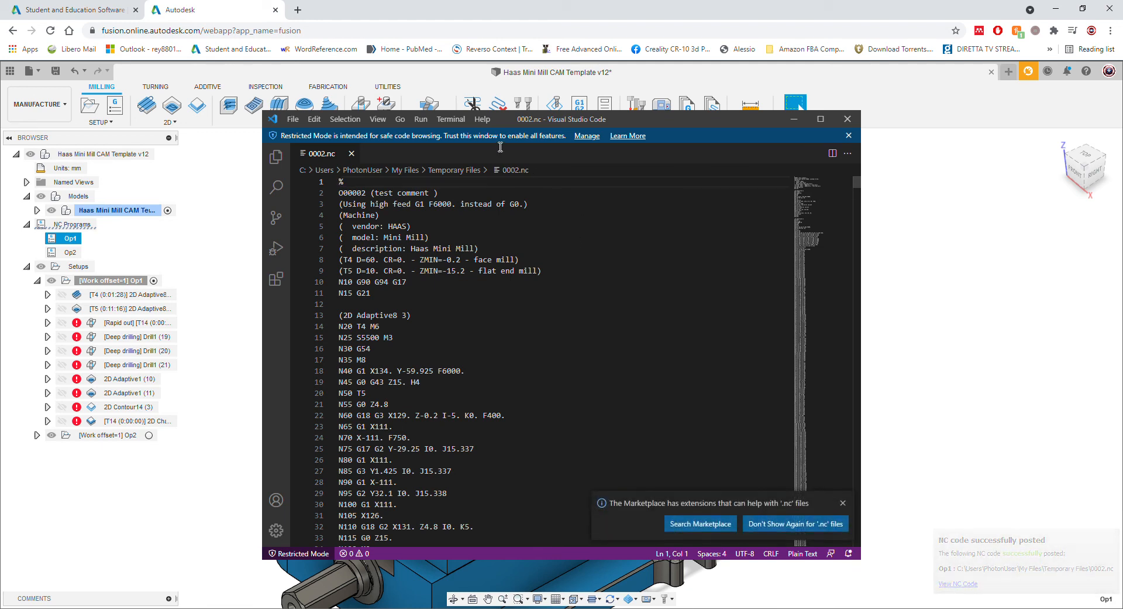
pyautogui.doubleClick(626, 123)
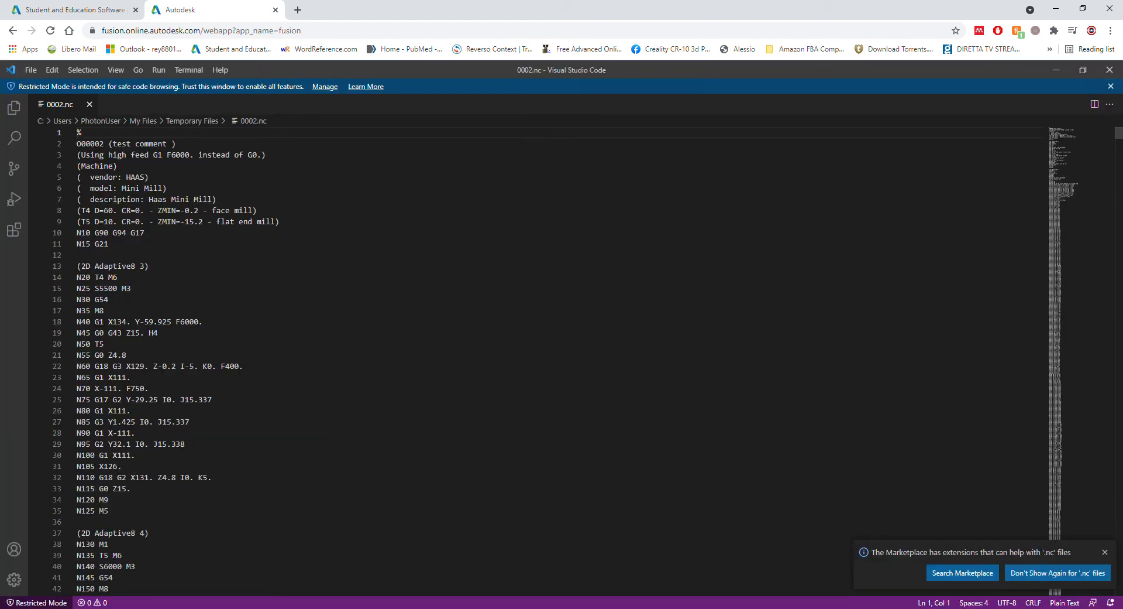
pyautogui.click(1105, 552)
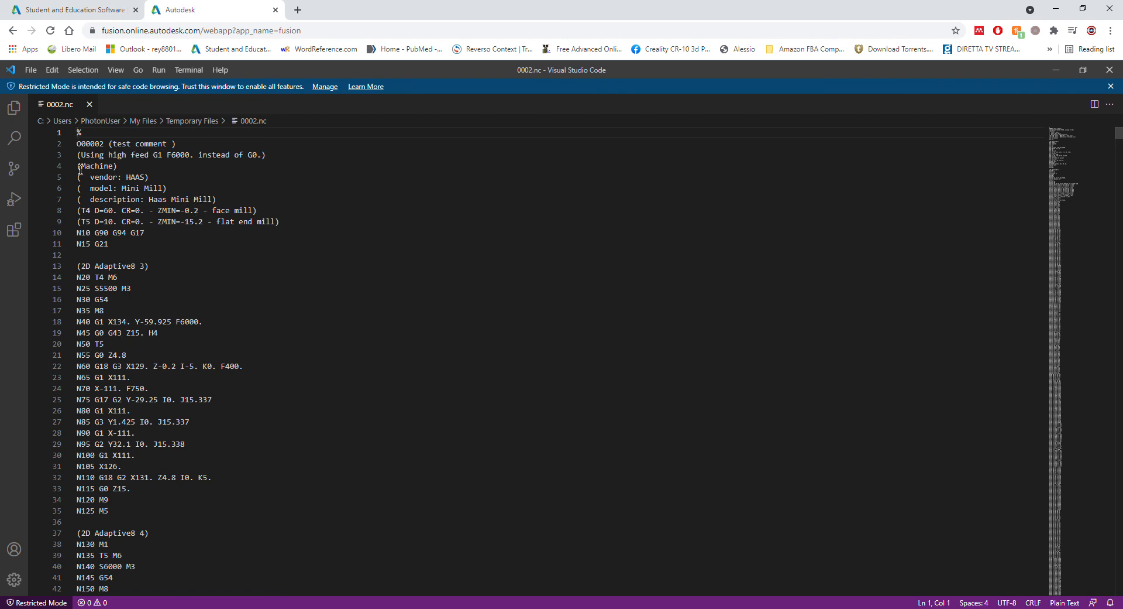
# Find the Autodesk Fusion 360 Post Processor Utility extension by searching for "fusion" and install it, trusting the workspace.
pyautogui.click(14, 231)
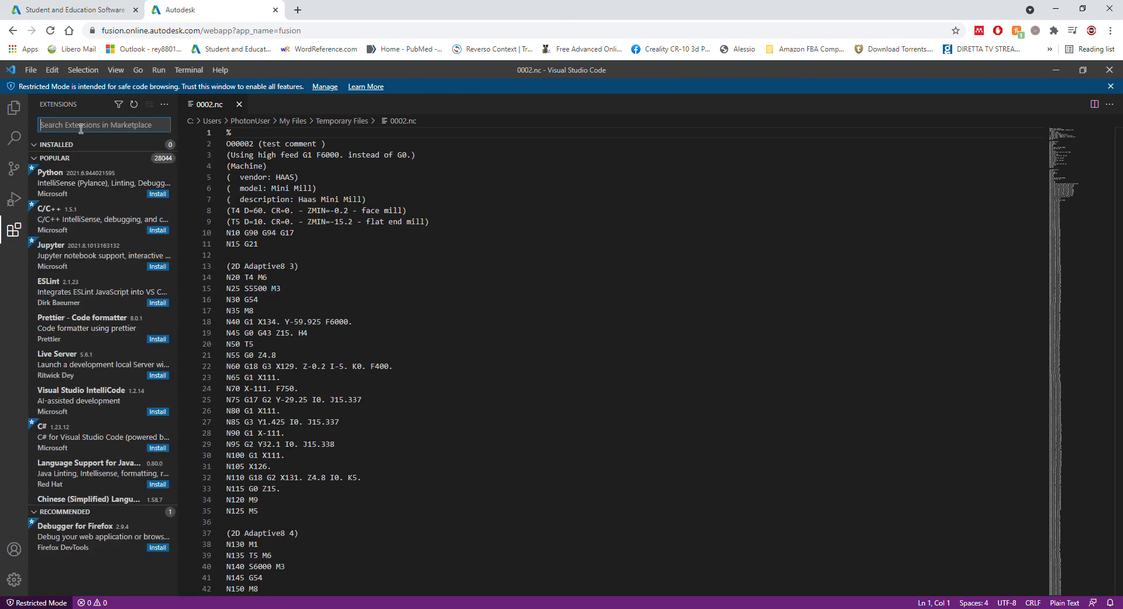
pyautogui.write('fusion')
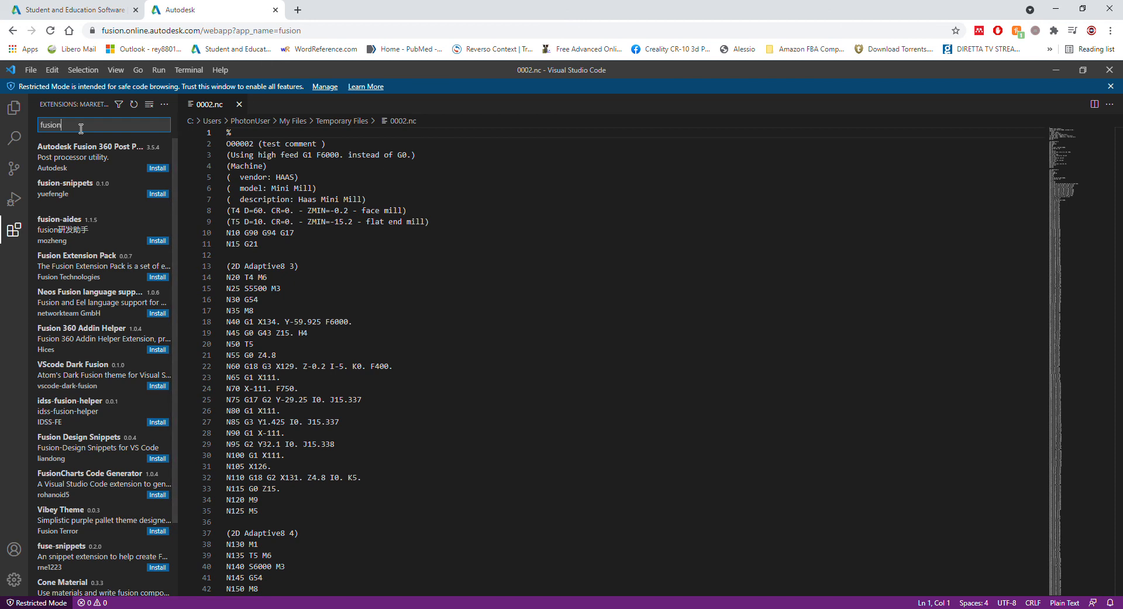
pyautogui.click(108, 165)
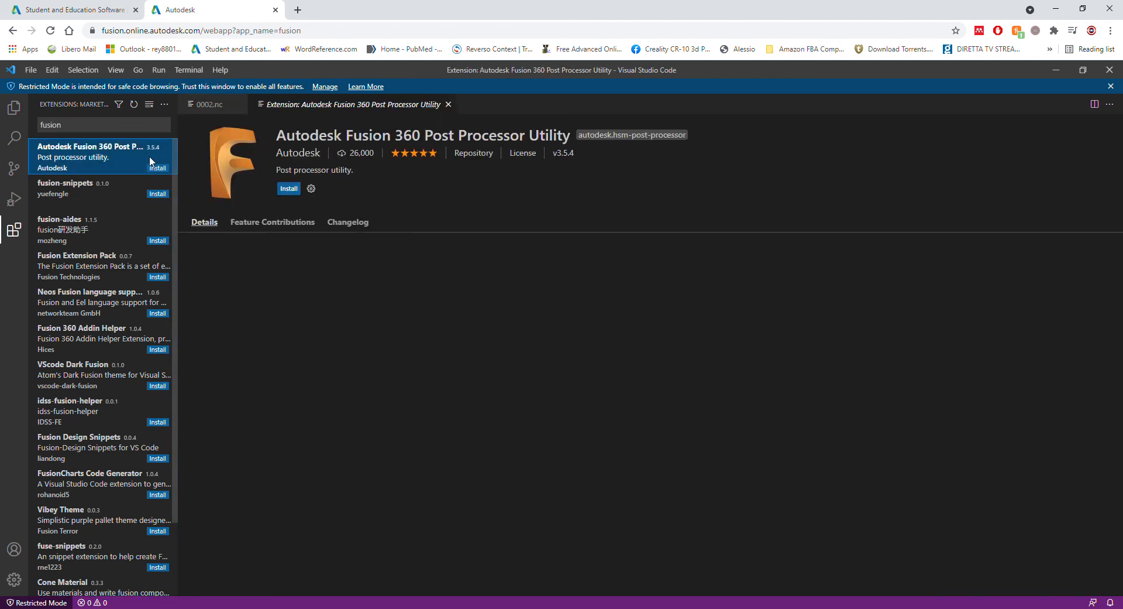
pyautogui.click(288, 188)
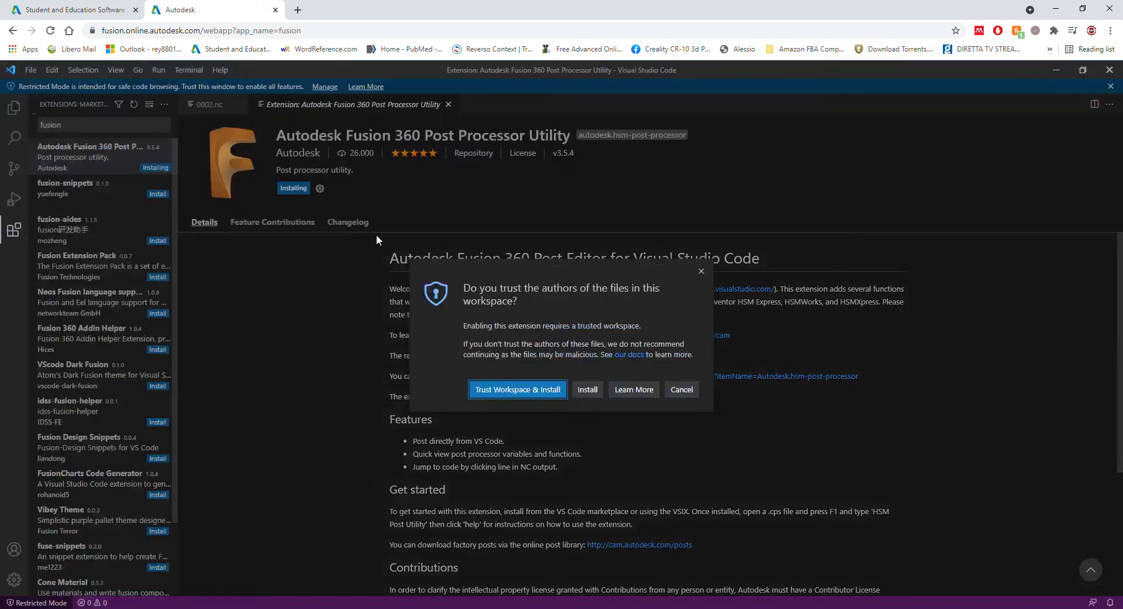
pyautogui.click(518, 389)
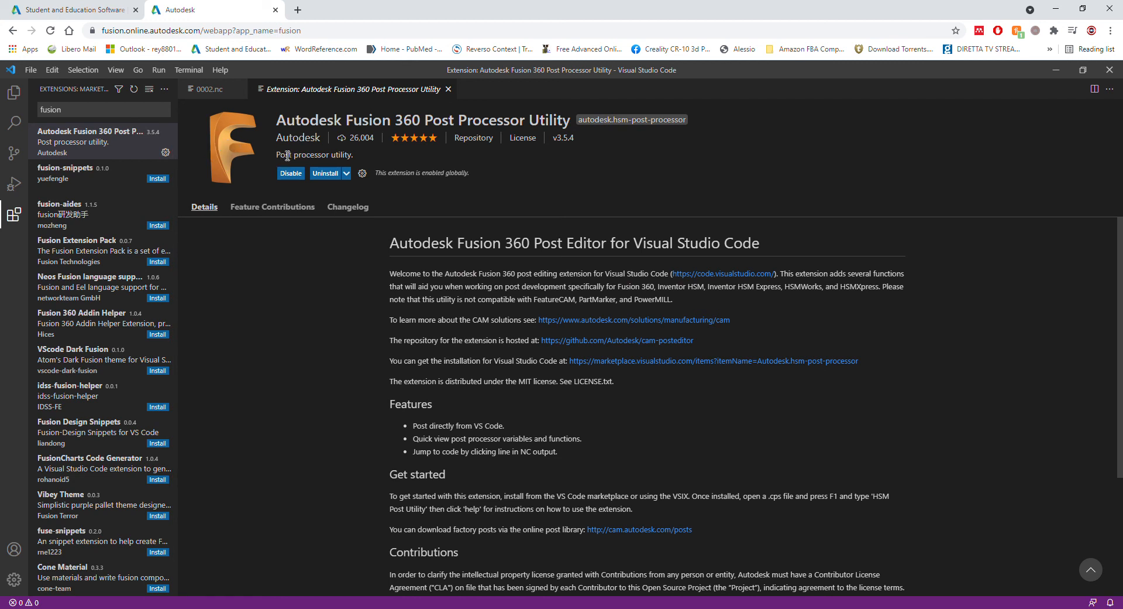
# Search the extensions for "purple", install Shades of Purple and apply it as the color theme.
pyautogui.click(113, 117)
pyautogui.moveTo(65, 112); pyautogui.dragTo(33, 110)
pyautogui.write('purpo')
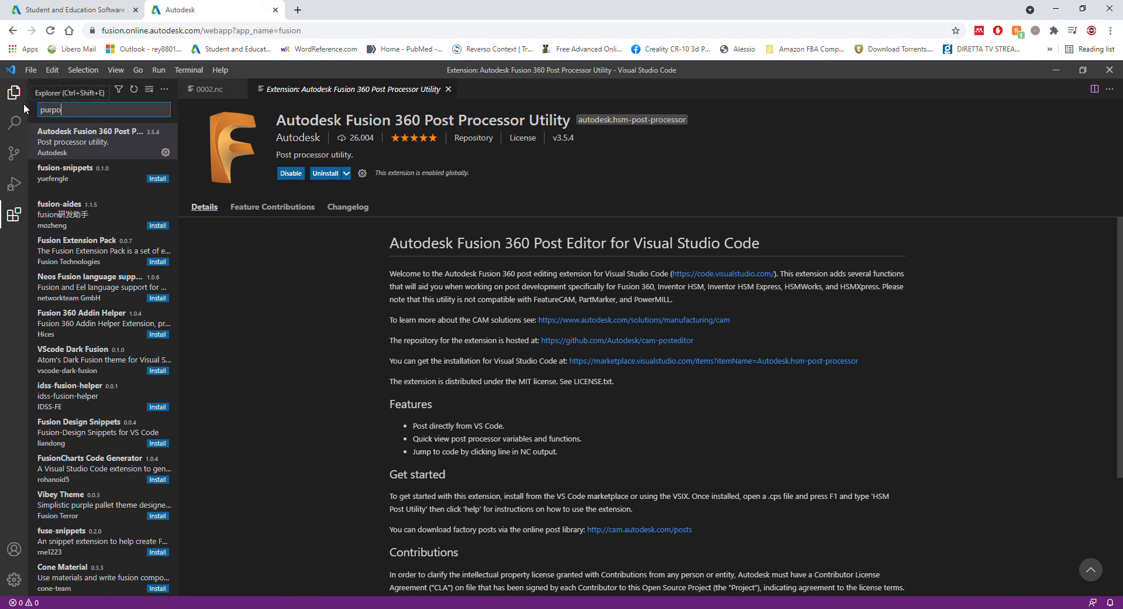
pyautogui.press('BackSpace')
pyautogui.write('le')
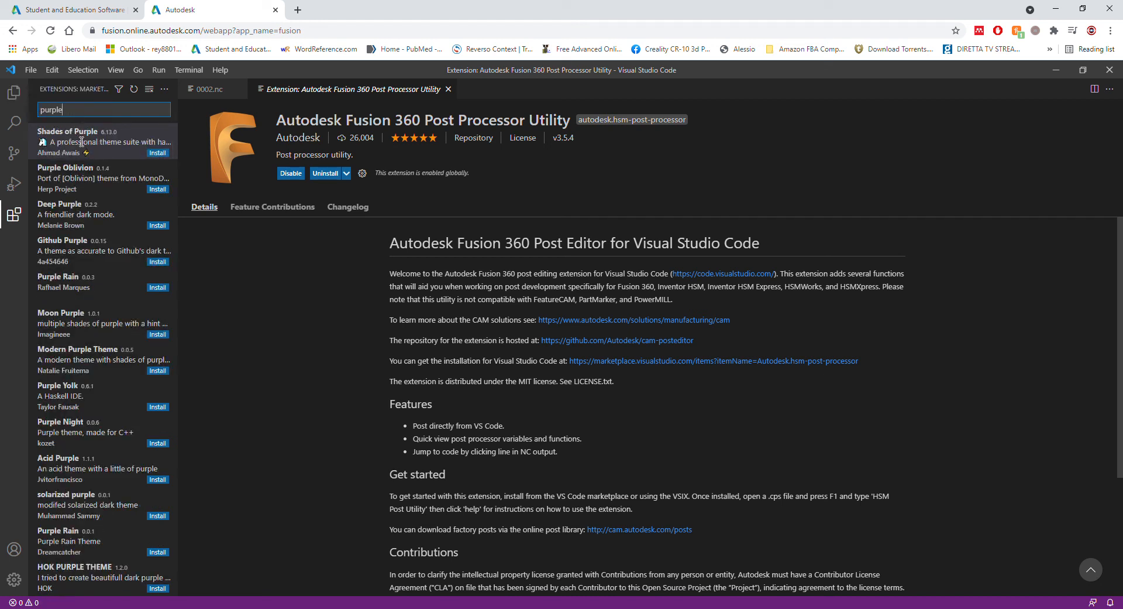
pyautogui.click(146, 150)
pyautogui.click(293, 174)
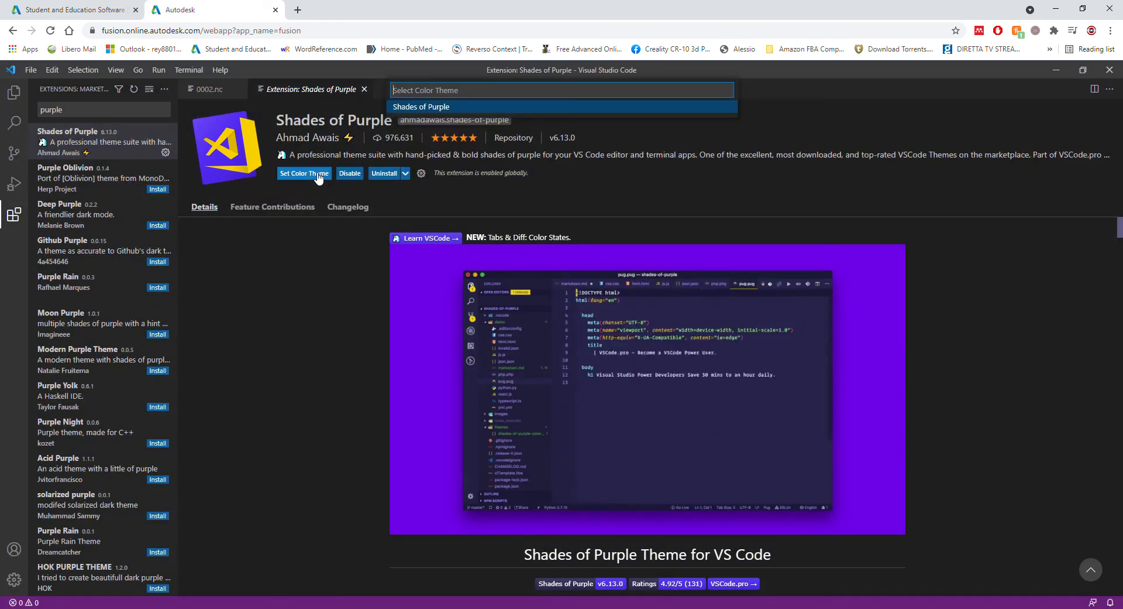
pyautogui.click(319, 175)
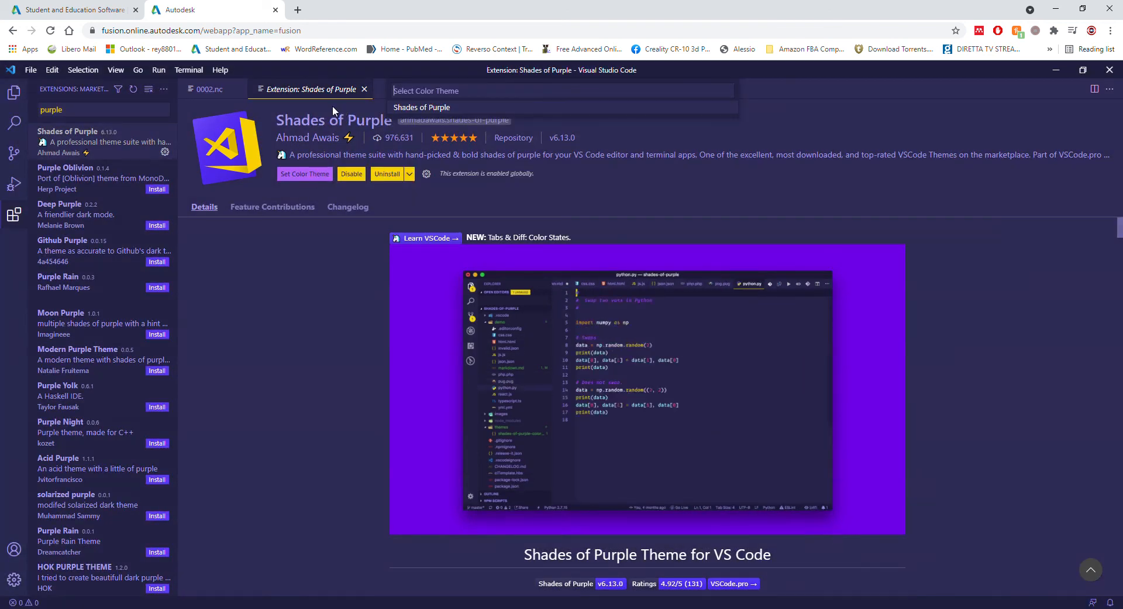
# Return to 0002.nc and examine the posted G-code, from the header comment through the start of 2D Adaptive8 4.
pyautogui.click(16, 97)
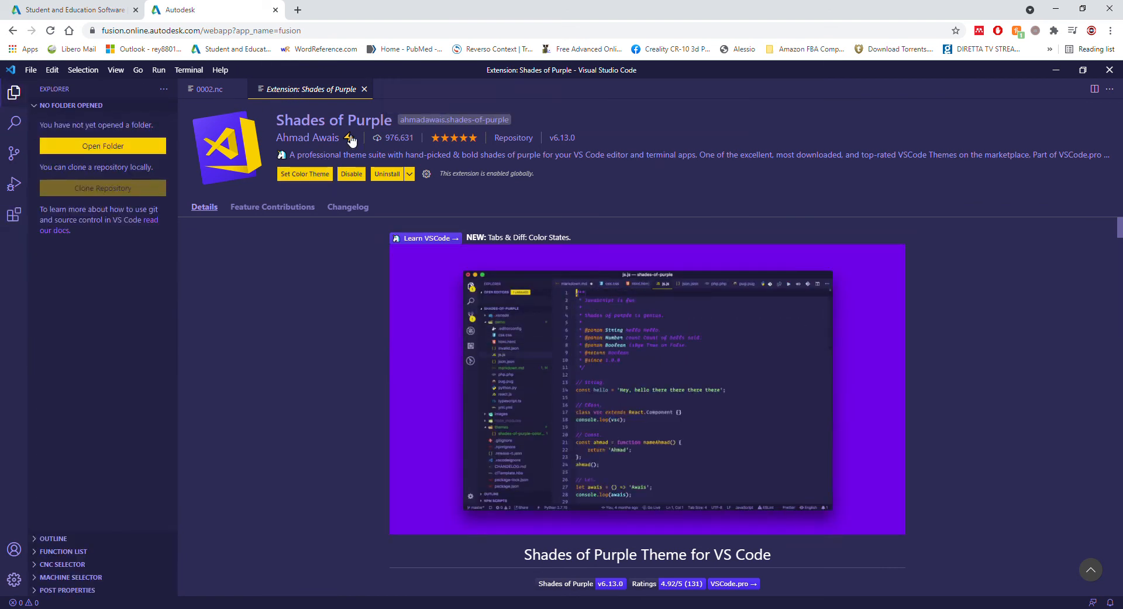
pyautogui.click(218, 90)
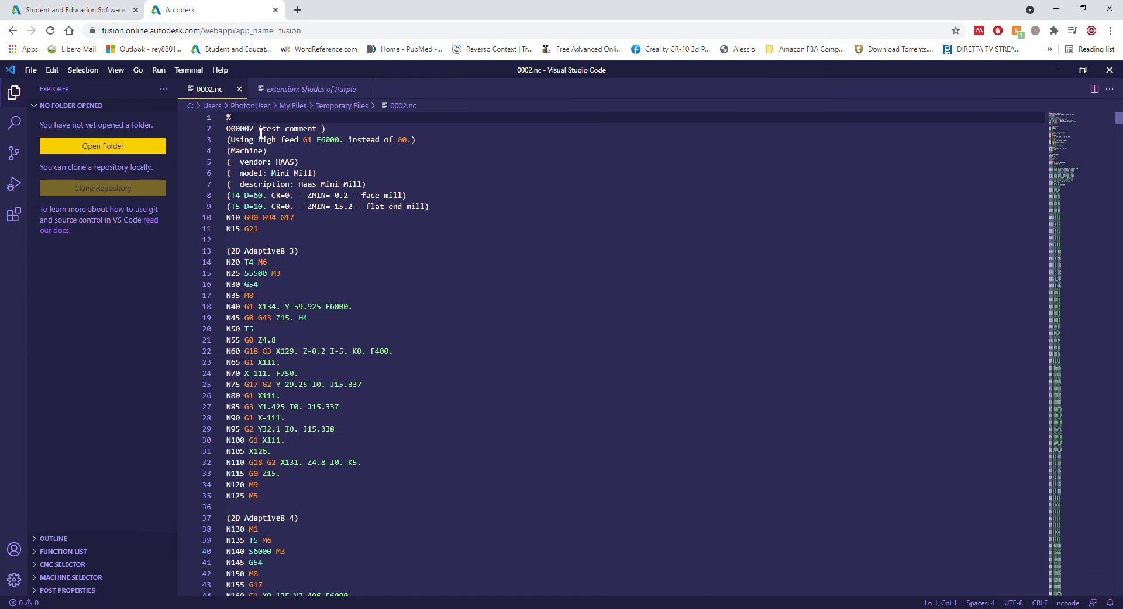
pyautogui.moveTo(259, 129); pyautogui.dragTo(317, 130)
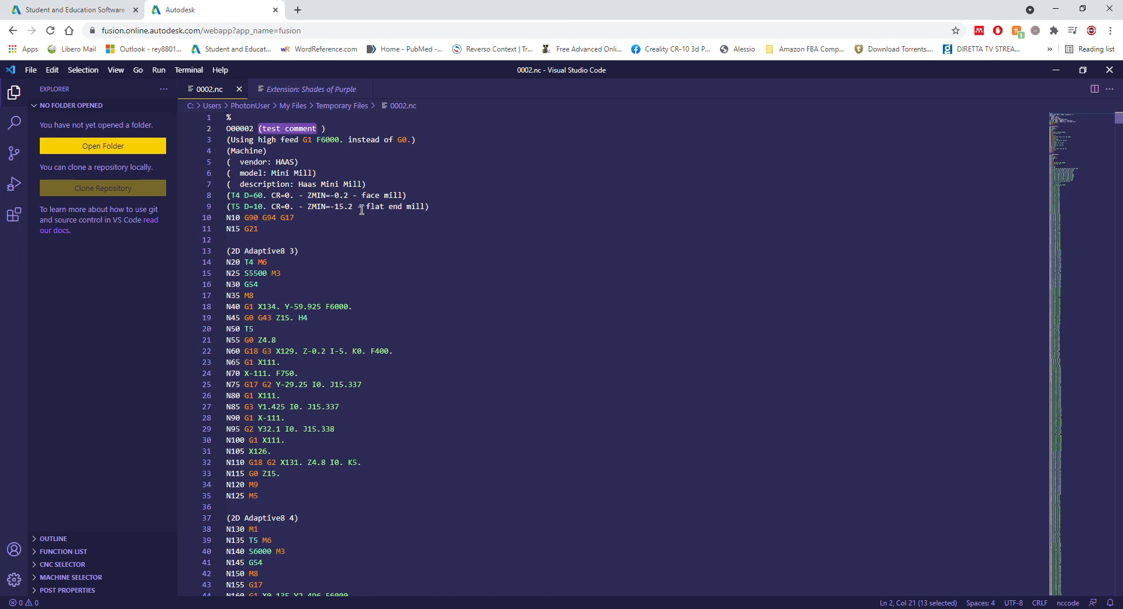
pyautogui.scroll(-10, 319, 292)
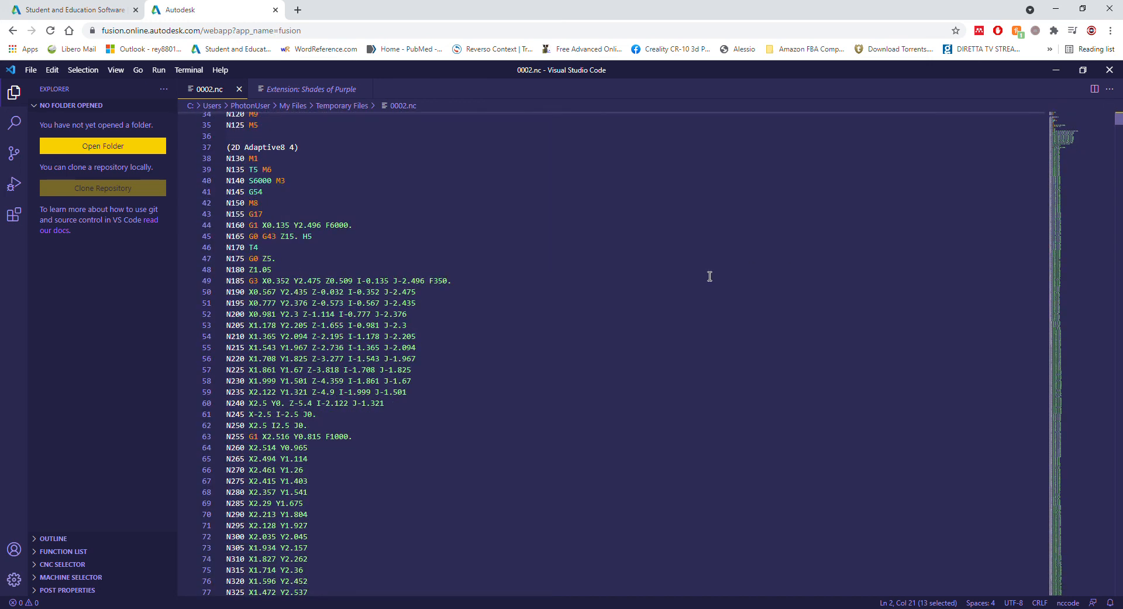
pyautogui.scroll(1, 605, 320)
pyautogui.scroll(10, 605, 320)
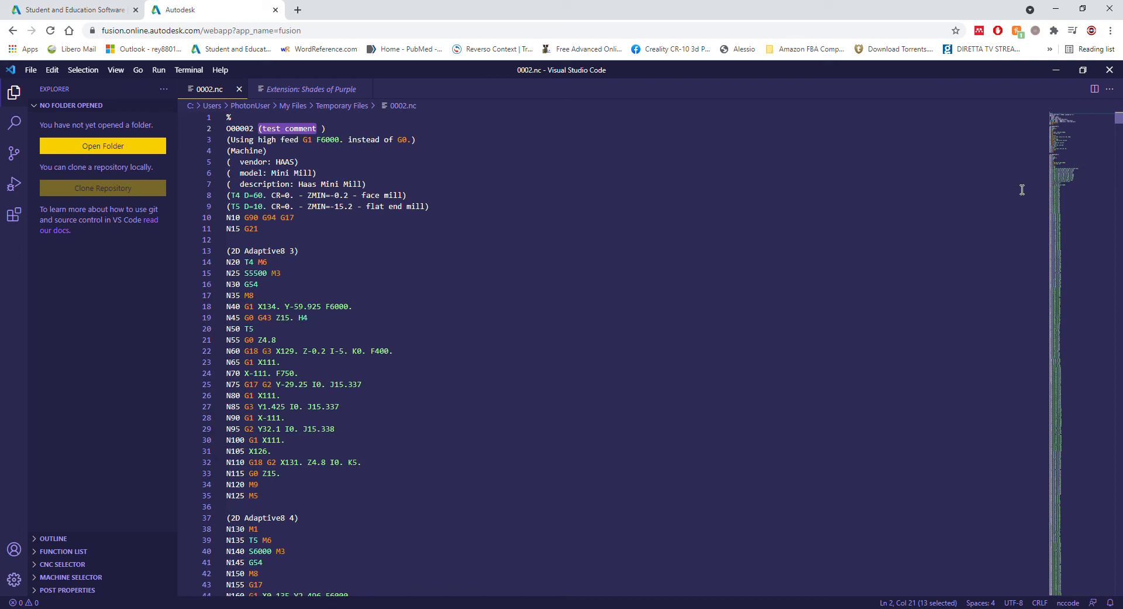